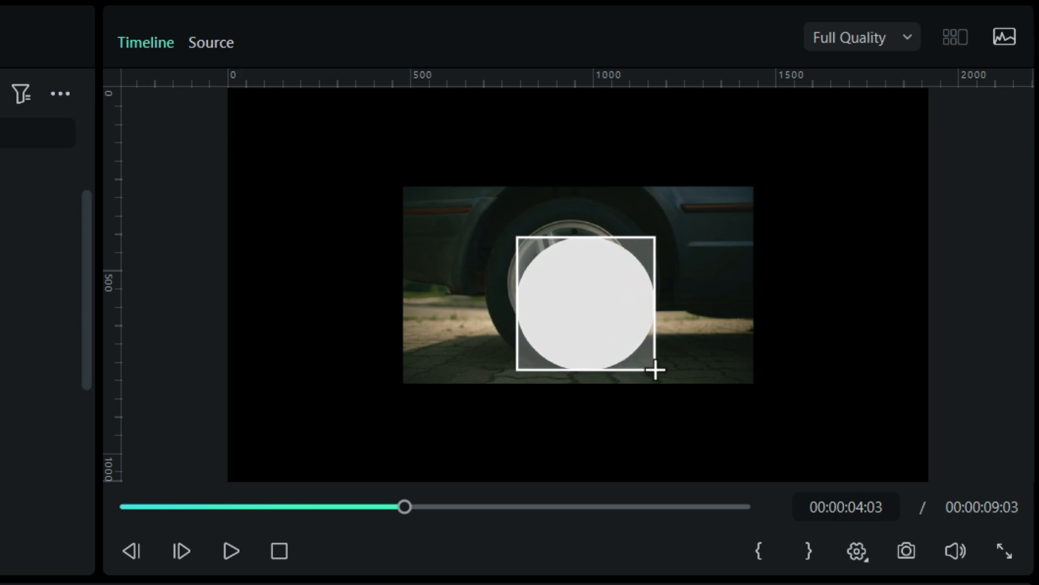
- Position and resize the ellipse to match the car's wheel rim, about 17.6% wide and 31.2% high
scroll(624, 271, "up", 1)
scroll(624, 272, "up", 2)
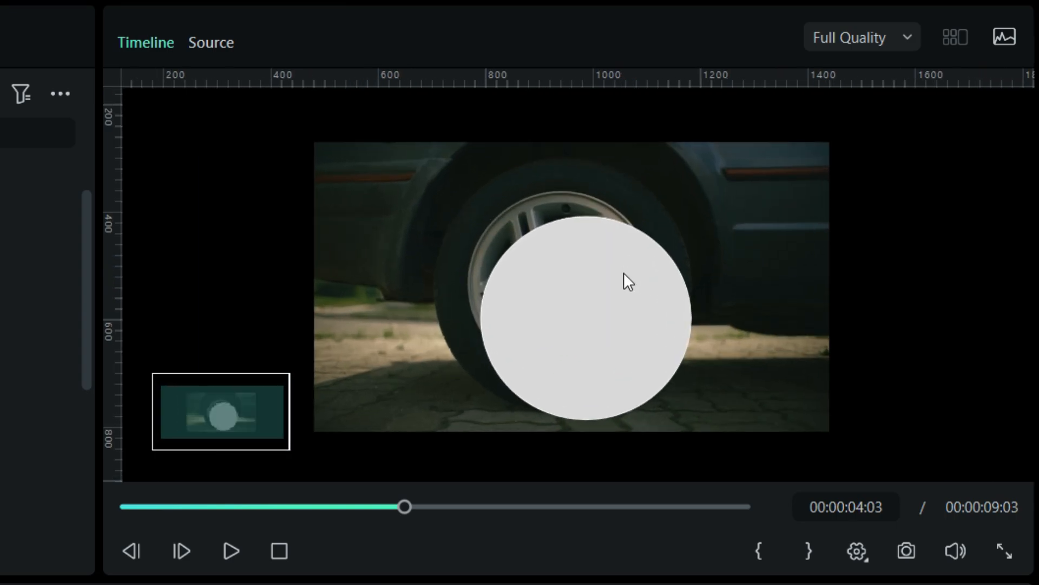
left_click_drag(567, 343, 535, 301)
left_click_drag(544, 161, 542, 164)
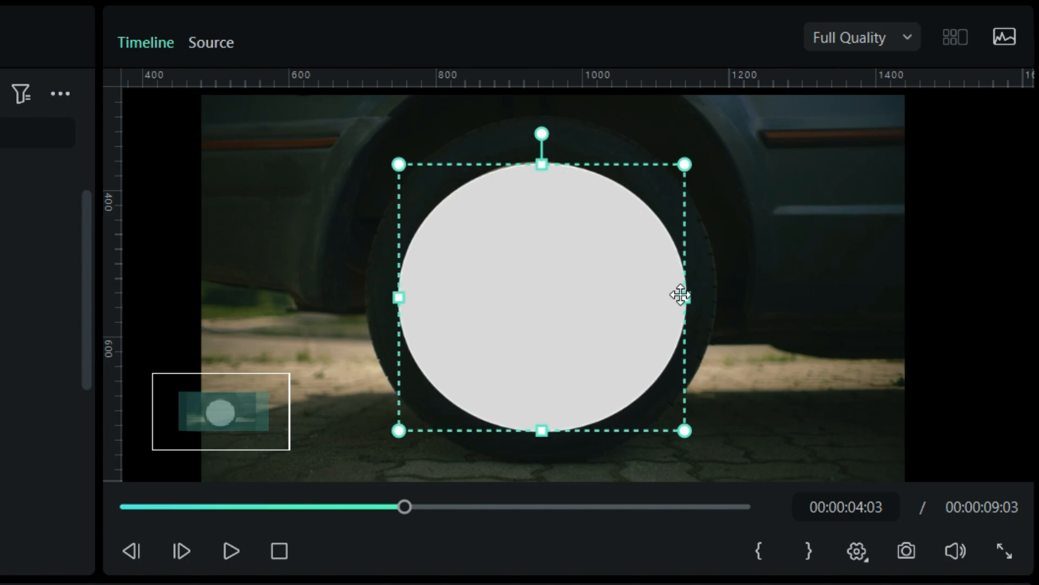
left_click_drag(685, 297, 666, 295)
left_click_drag(533, 431, 536, 411)
left_click_drag(398, 288, 415, 288)
left_click_drag(666, 288, 662, 287)
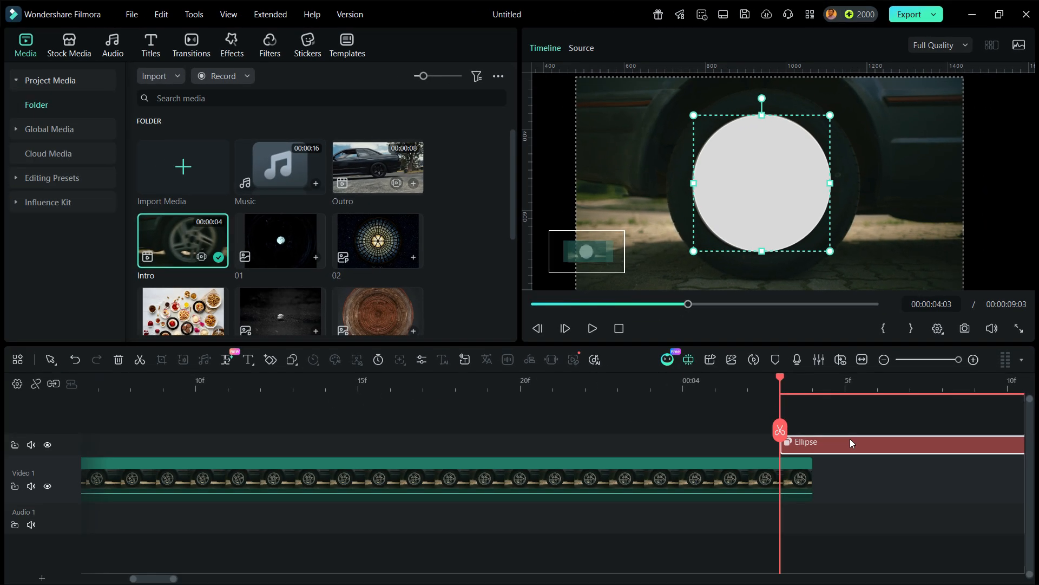
- Fill the ellipse with dark red and set its fill opacity to 18%
left_click(850, 441)
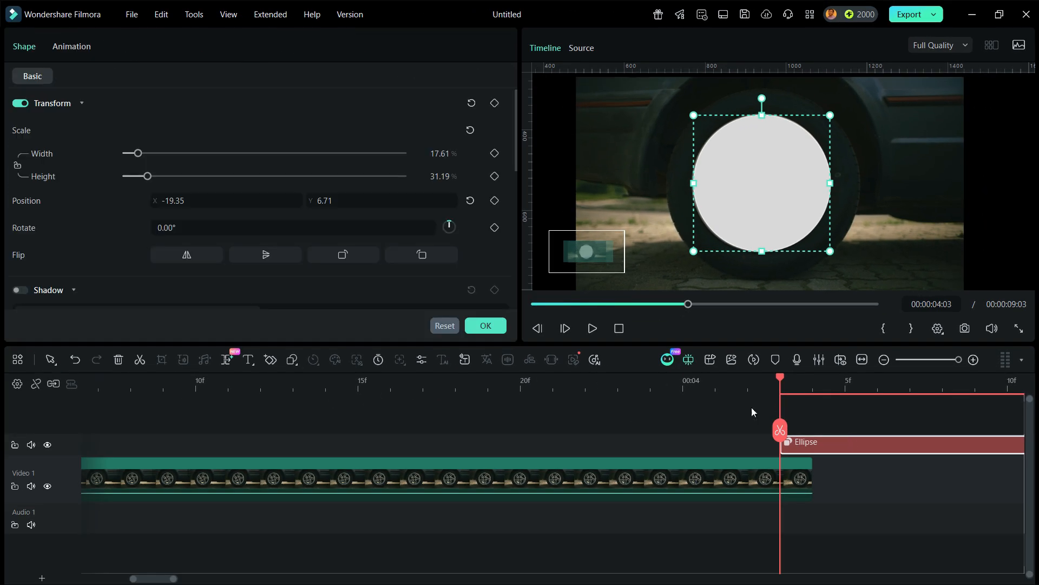
scroll(68, 204, "down", 6)
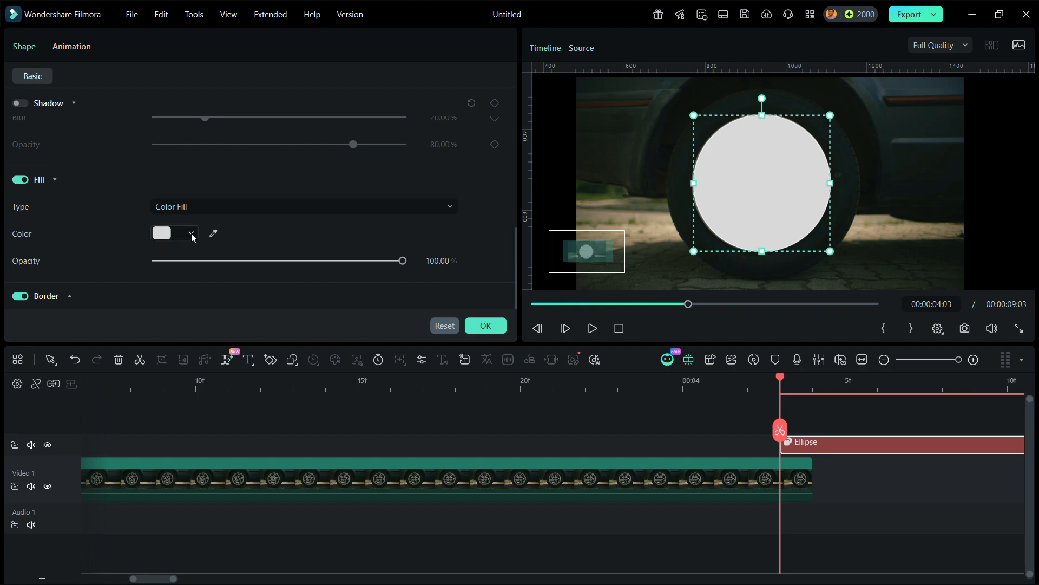
left_click(190, 233)
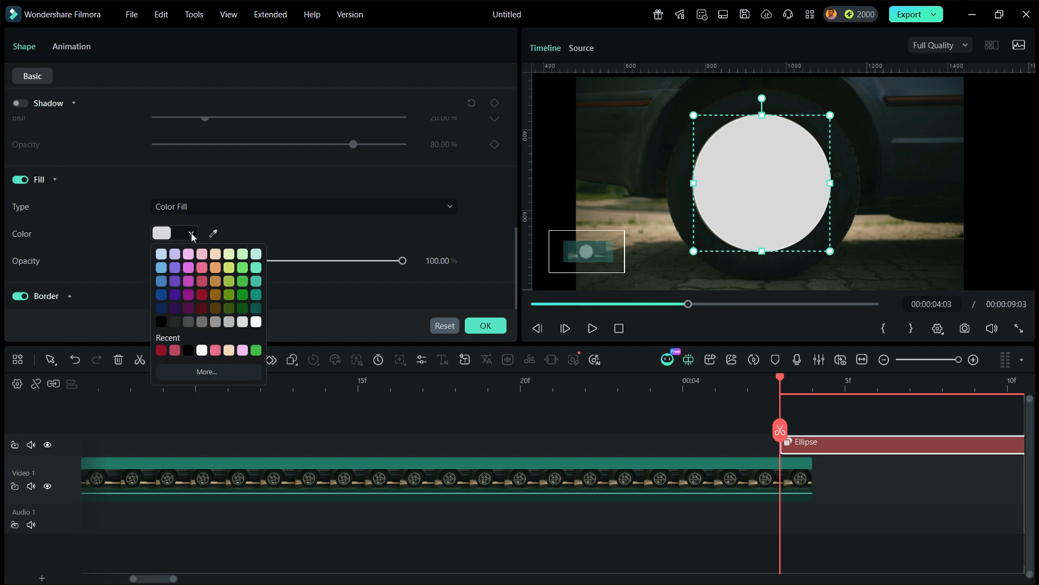
left_click(205, 295)
left_click_drag(206, 260, 200, 263)
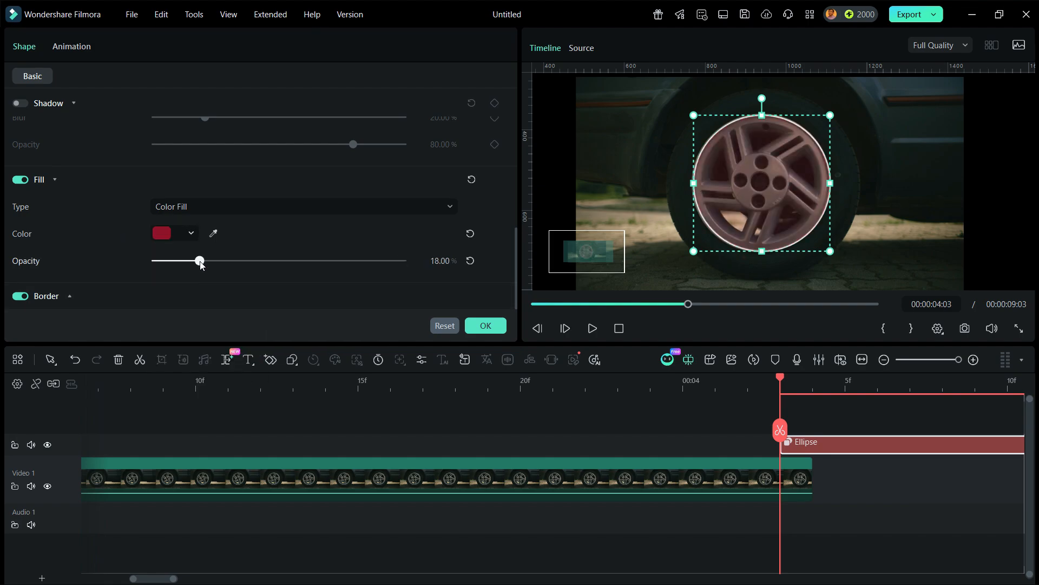
- Move the Ellipse clip to a higher track so it starts exactly where the Intro clip ends
left_click(676, 405)
left_click(800, 446)
left_click_drag(832, 457, 833, 432)
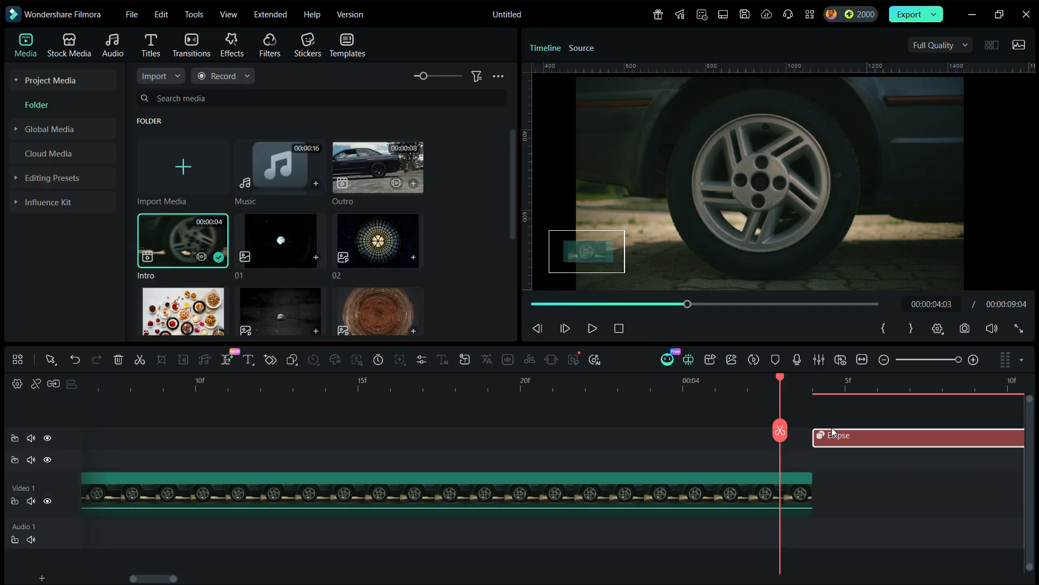
- Add image 01 to Video 1 directly after the Intro clip, leaving no gap
left_click_drag(279, 238, 889, 523)
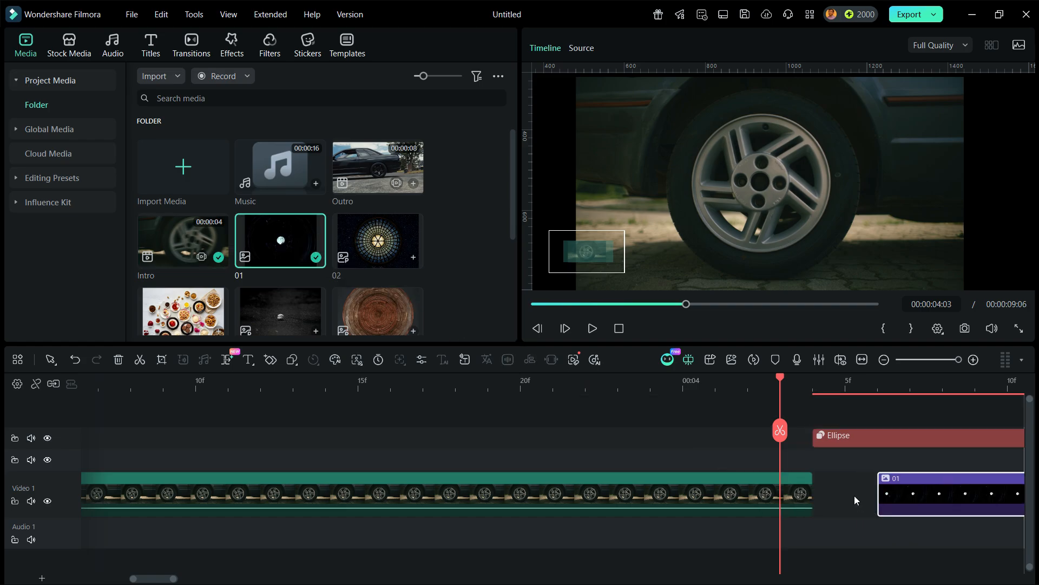
left_click(868, 481)
left_click_drag(870, 460, 511, 455)
- Scale image 01 to 212.75%, position it at X -22 and Y -23, and trim it to end at 00:00:04:09
double_click(498, 488)
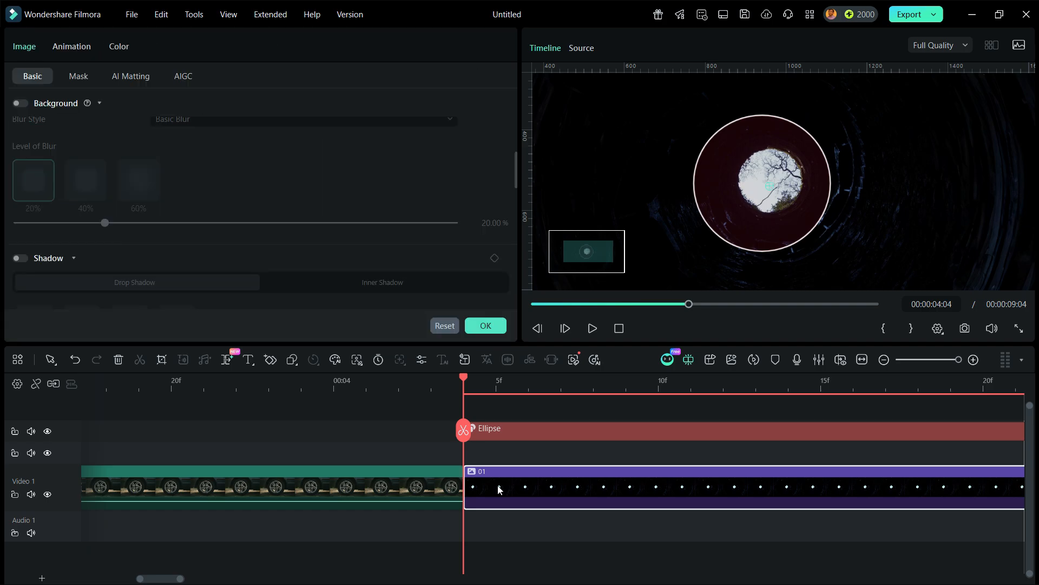
scroll(247, 206, "up", 5)
left_click_drag(203, 177, 265, 201)
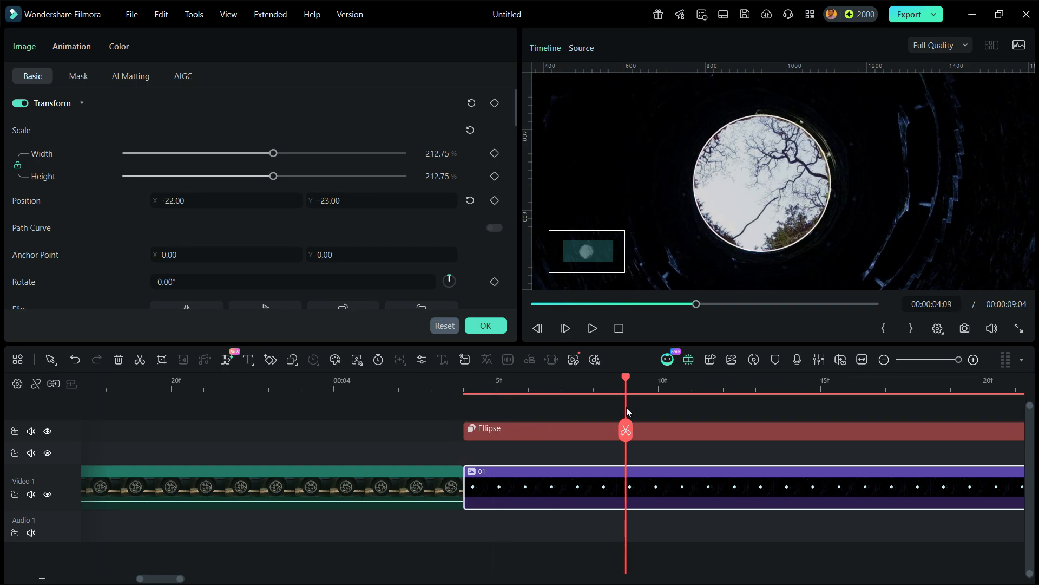
left_click(119, 360)
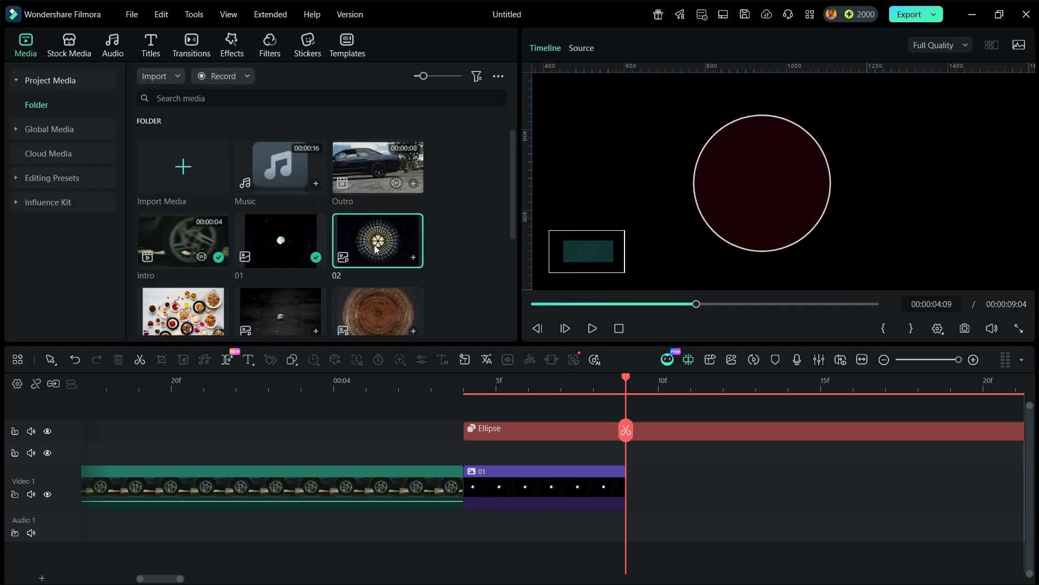
- Add image 02 to Video 1 directly after image 01, closing the gap, and select it
left_click_drag(587, 399, 714, 492)
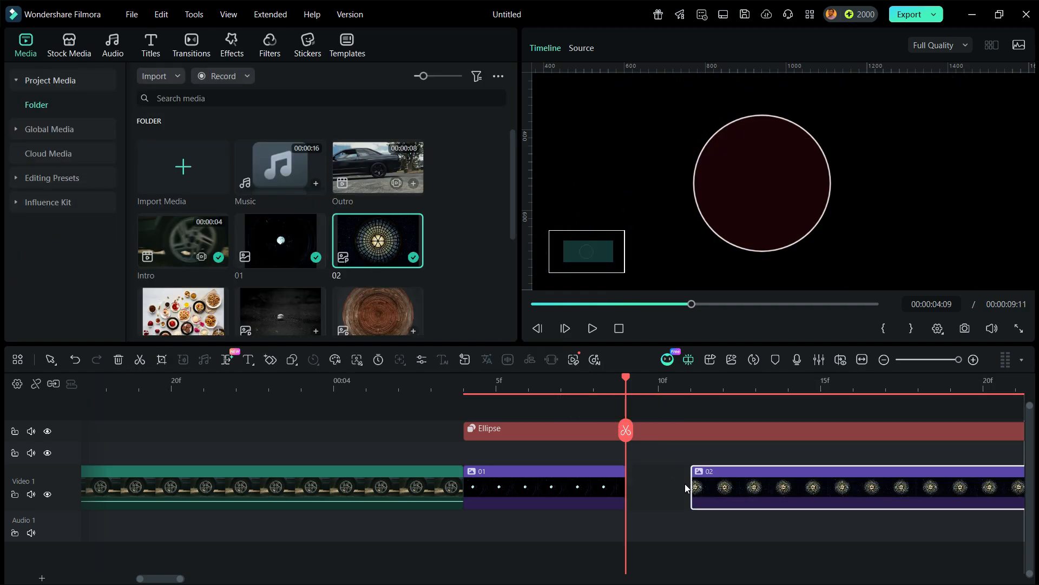
left_click(681, 472)
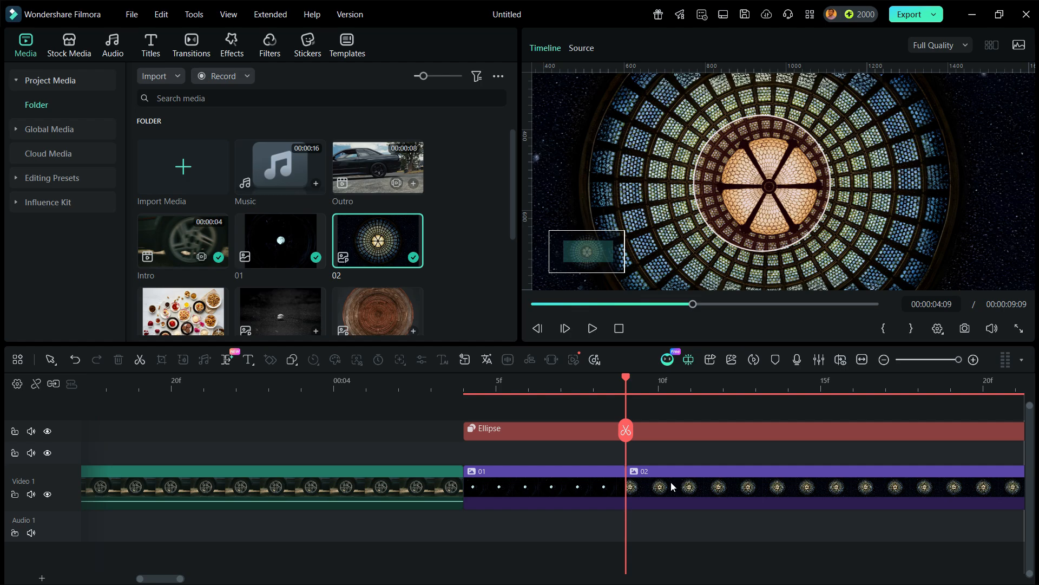
left_click(671, 482)
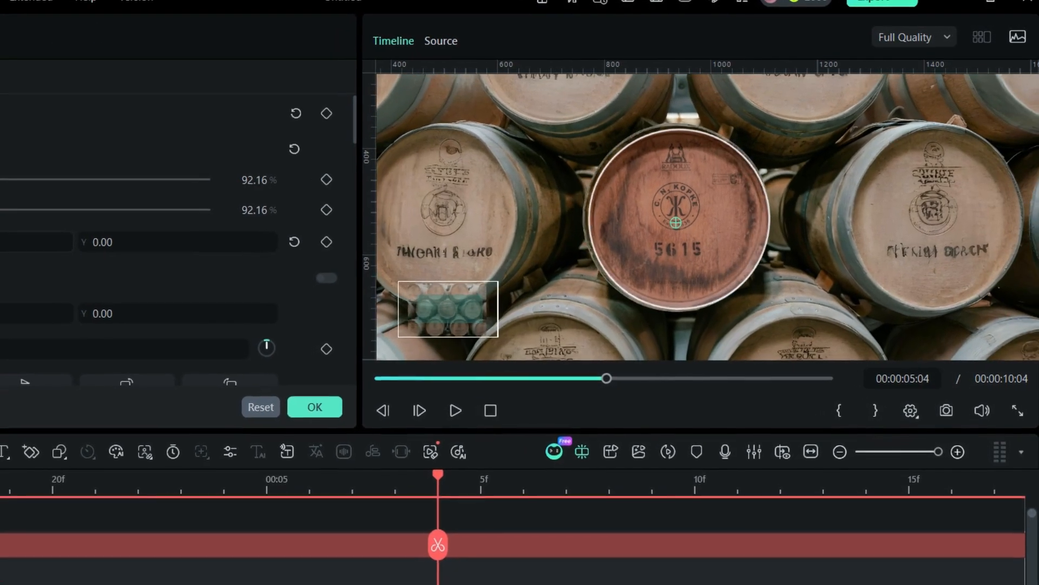
- Align the central barrel of image 06 with the ellipse, and add image 07 directly after it with its globe matched to the ellipse
mouse_move(109, 248)
left_mouse_down()
mouse_move(94, 248)
mouse_move(108, 248)
mouse_move(102, 232)
left_mouse_up()
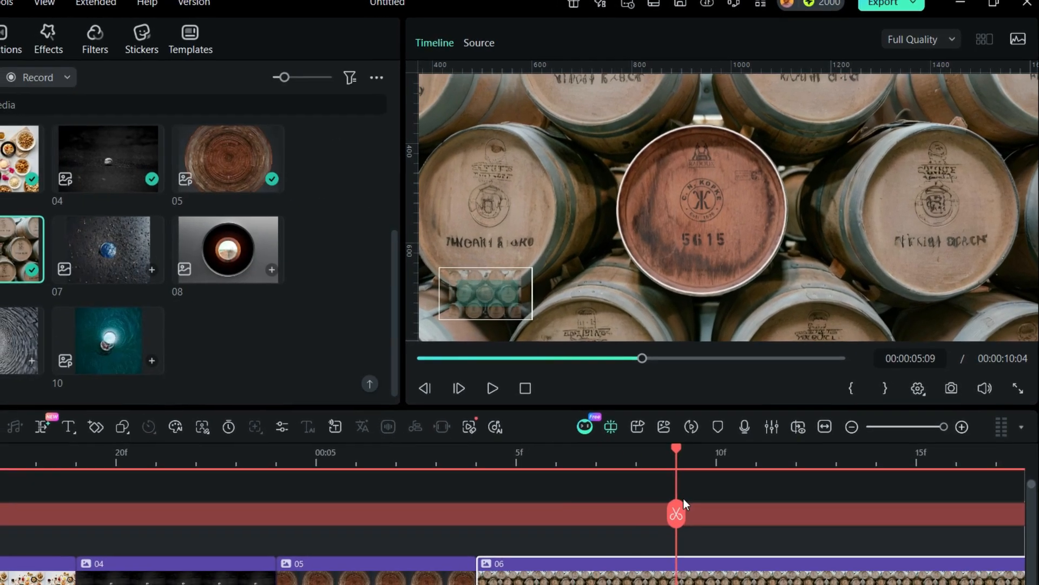
left_click_drag(118, 247, 699, 559)
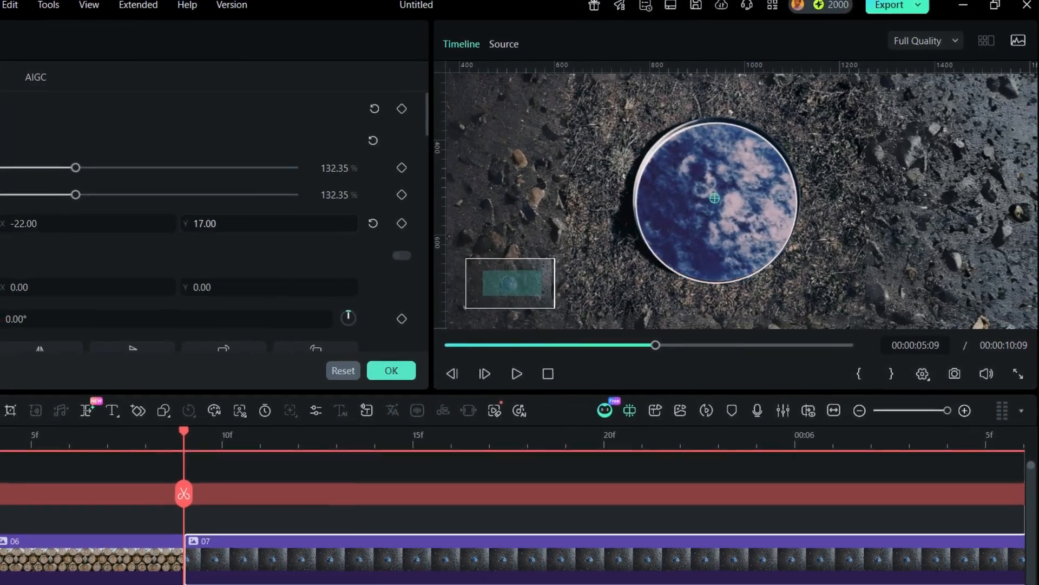
left_click_drag(238, 222, 243, 247)
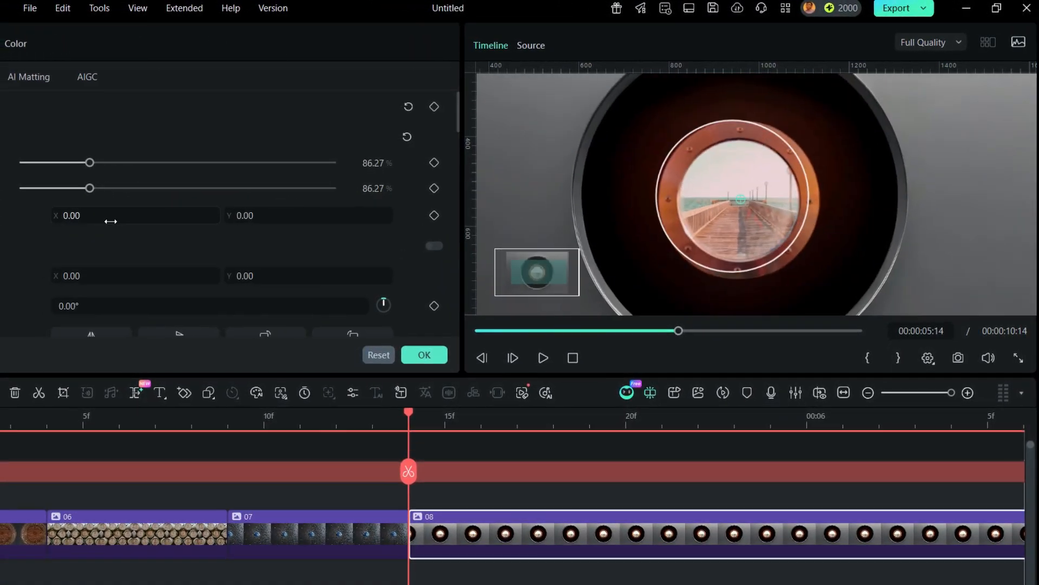
- Reposition and scale image 08 so that its round porthole matches the ellipse guide
left_click_drag(111, 221, 86, 188)
left_click_drag(254, 215, 257, 216)
left_click(504, 420)
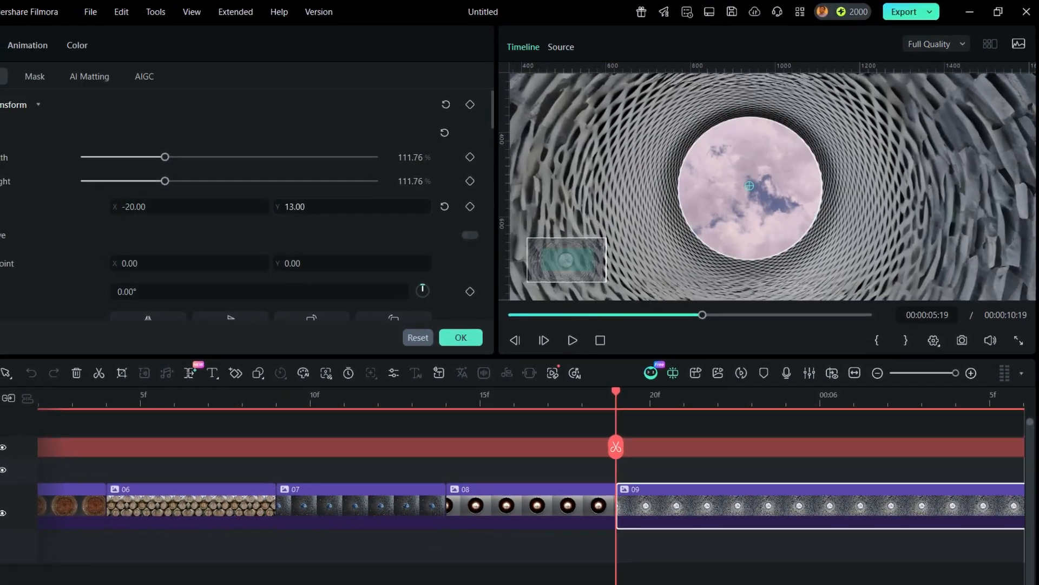
- Scale image 09 to 111.76% at position X -20, Y 13, and add image 10 directly after it, ending at 00:00:06:04
left_click_drag(165, 180, 164, 181)
left_click_drag(295, 206, 292, 206)
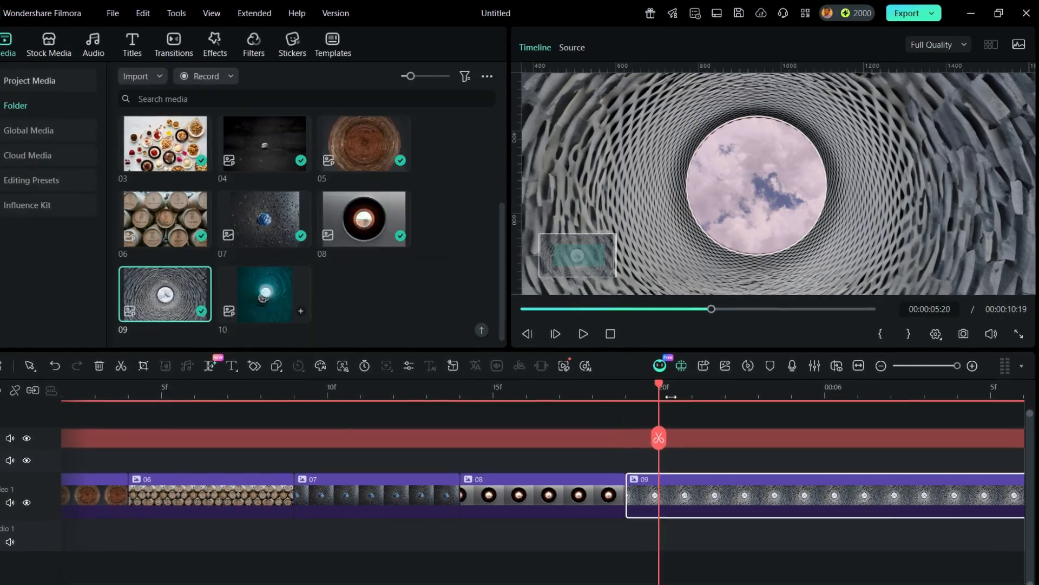
left_click_drag(271, 292, 501, 493)
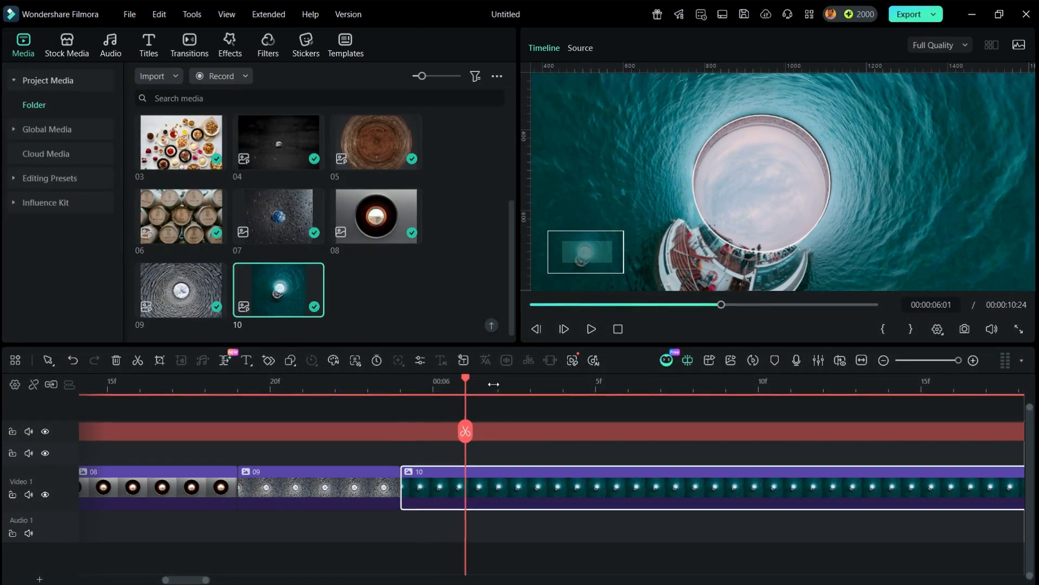
left_click(122, 361)
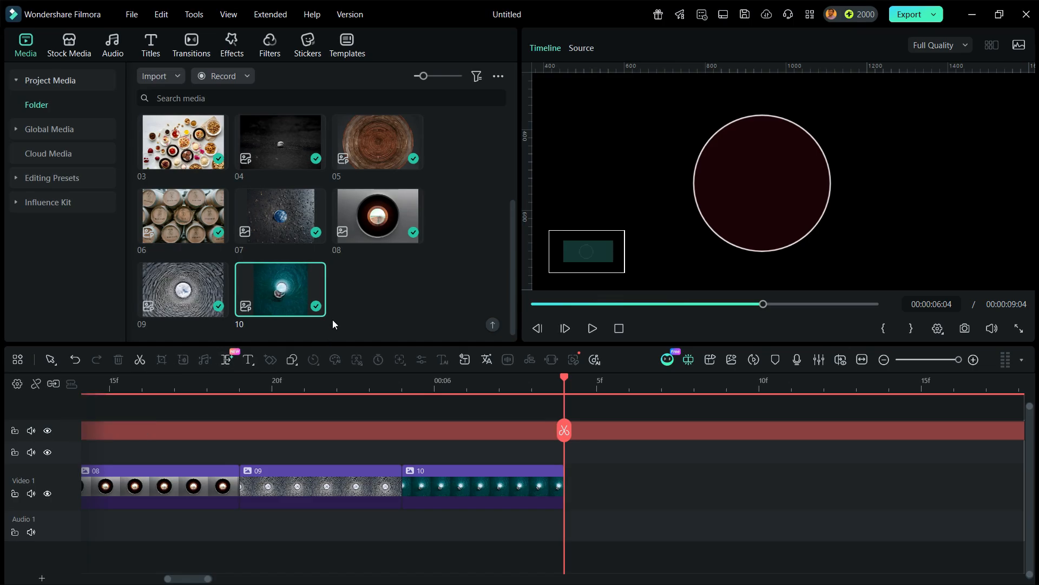
- Add the Outro clip to Video 1 directly after image 10, closing the gap between them
scroll(339, 296, "up", 4)
left_click_drag(374, 160, 630, 485)
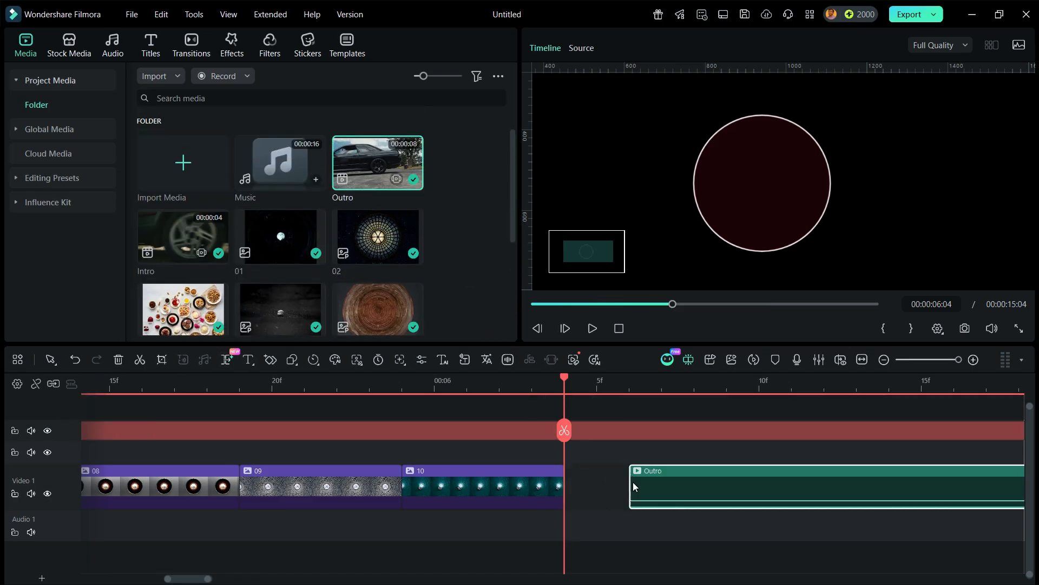
left_click(620, 474)
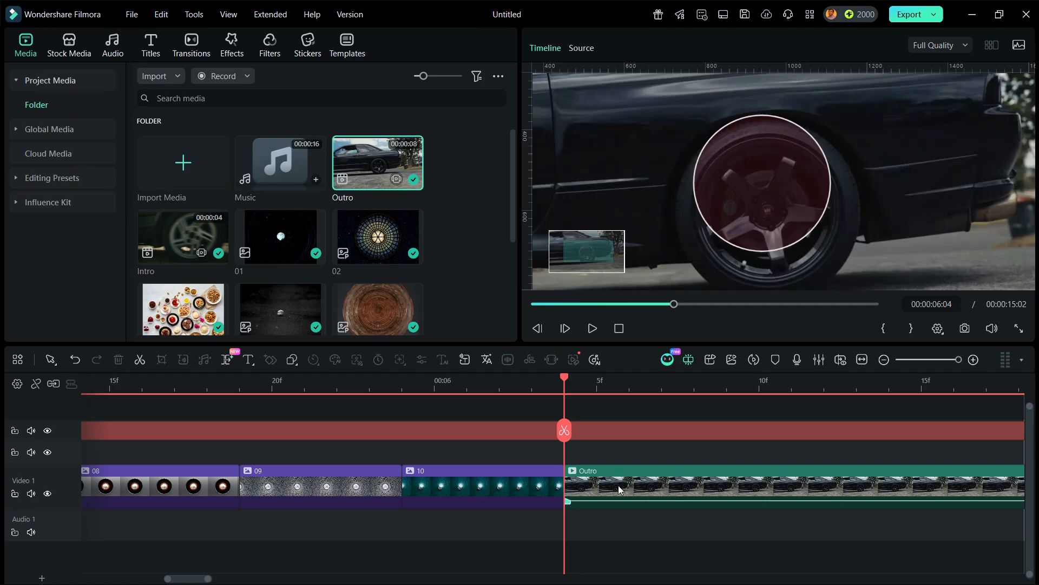
- Scale the Outro clip to 93.14% and position it at X -15, Y 62 so its rear wheel matches the ellipse
double_click(619, 487)
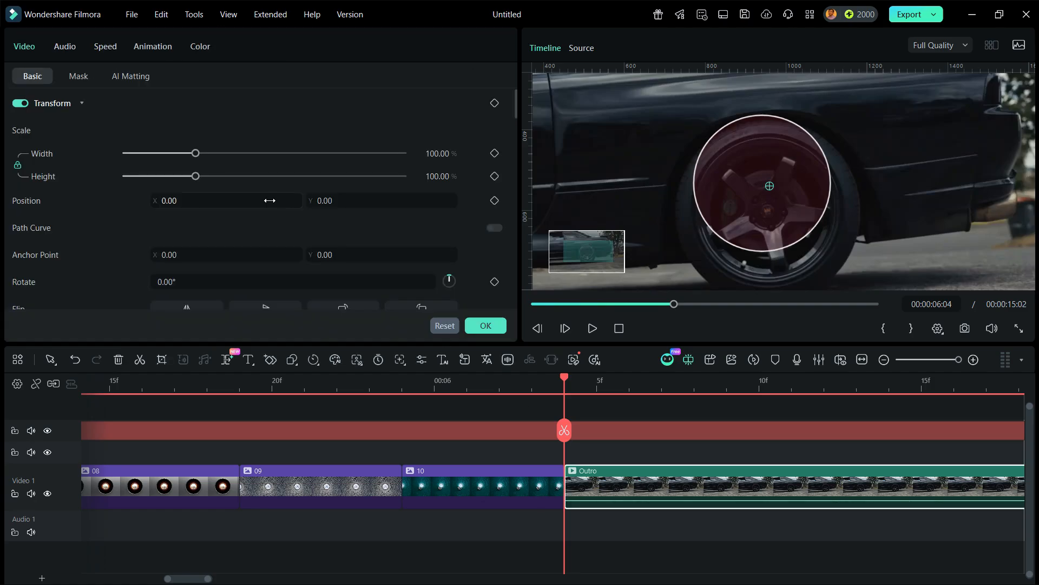
left_click_drag(351, 198, 262, 200)
left_click_drag(197, 176, 191, 196)
left_click_drag(330, 201, 326, 201)
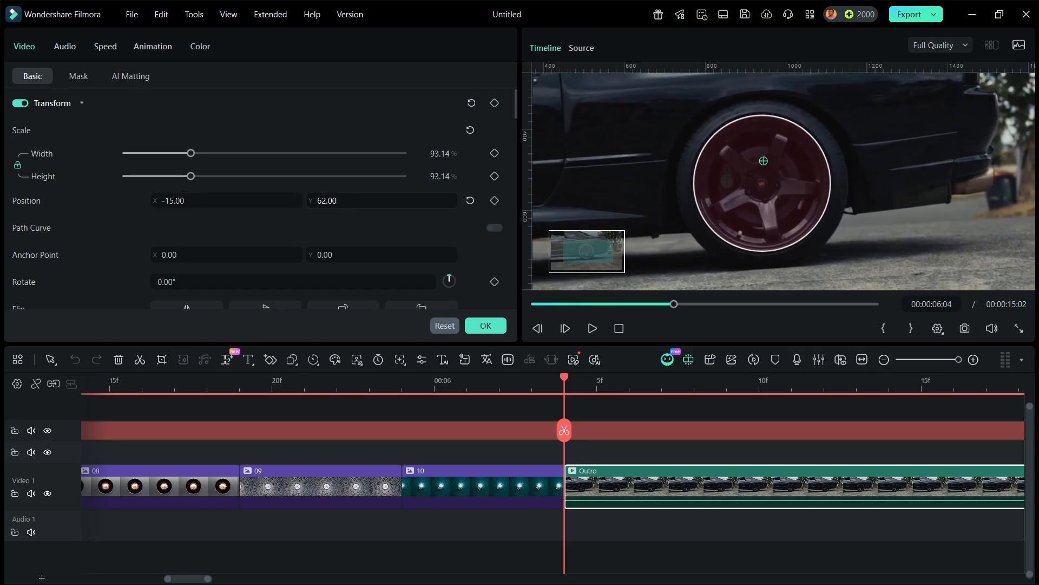
left_click(486, 324)
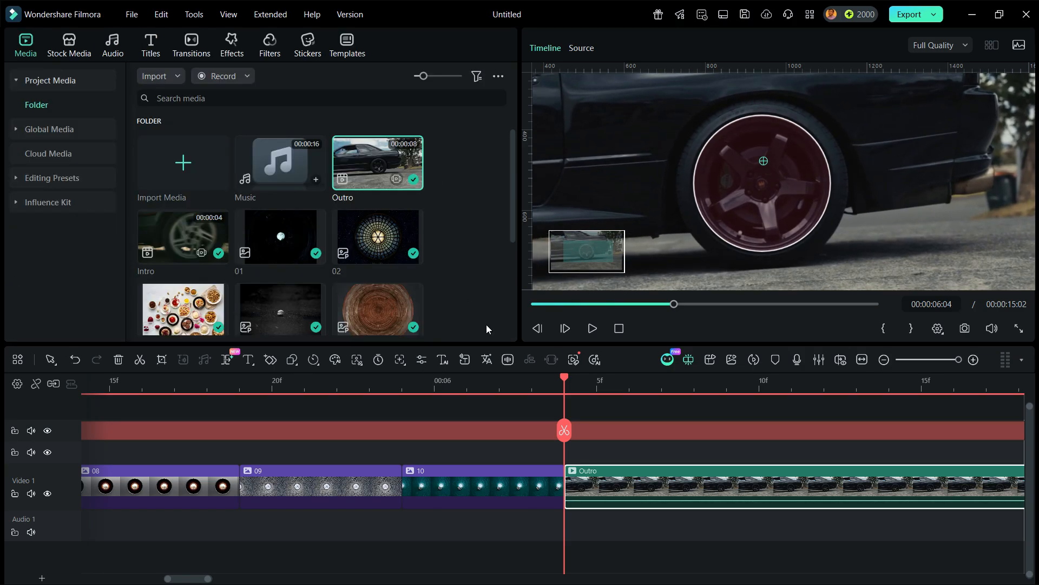
- Set the preview zoom level to Fit and fit the whole project into the timeline
right_click(645, 154)
mouse_move(688, 260)
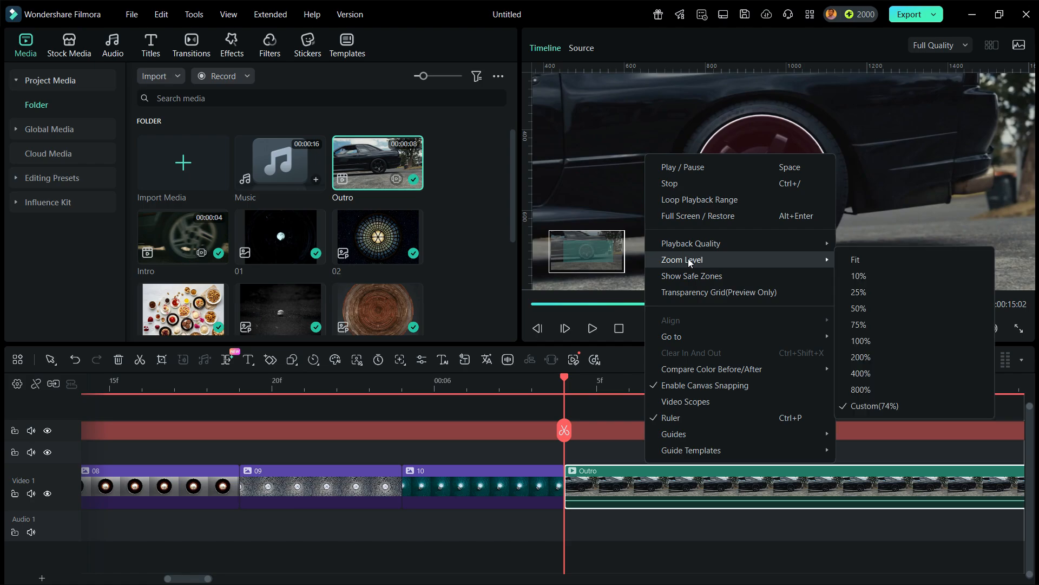
left_click(862, 260)
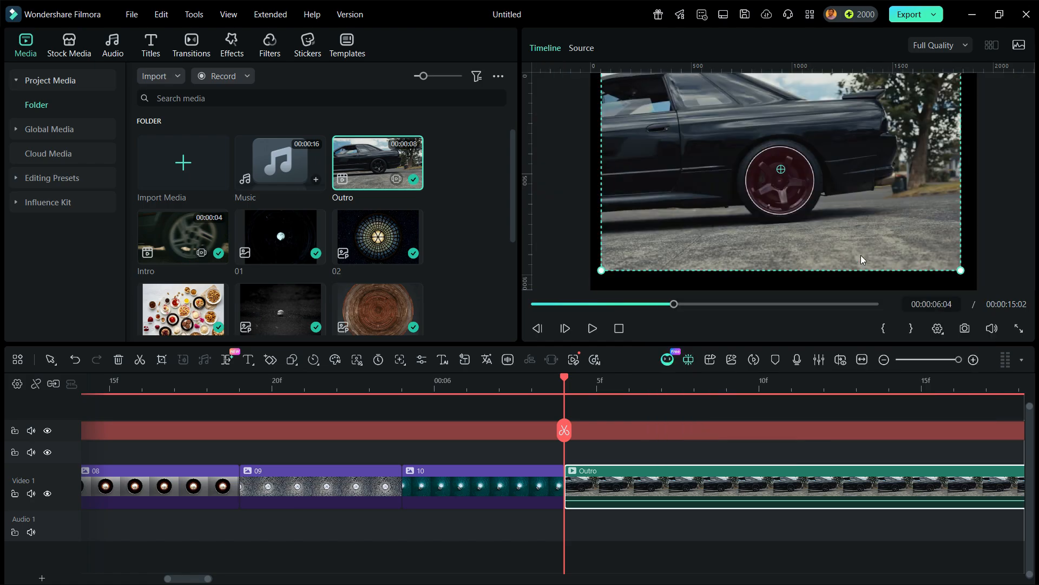
left_click(862, 359)
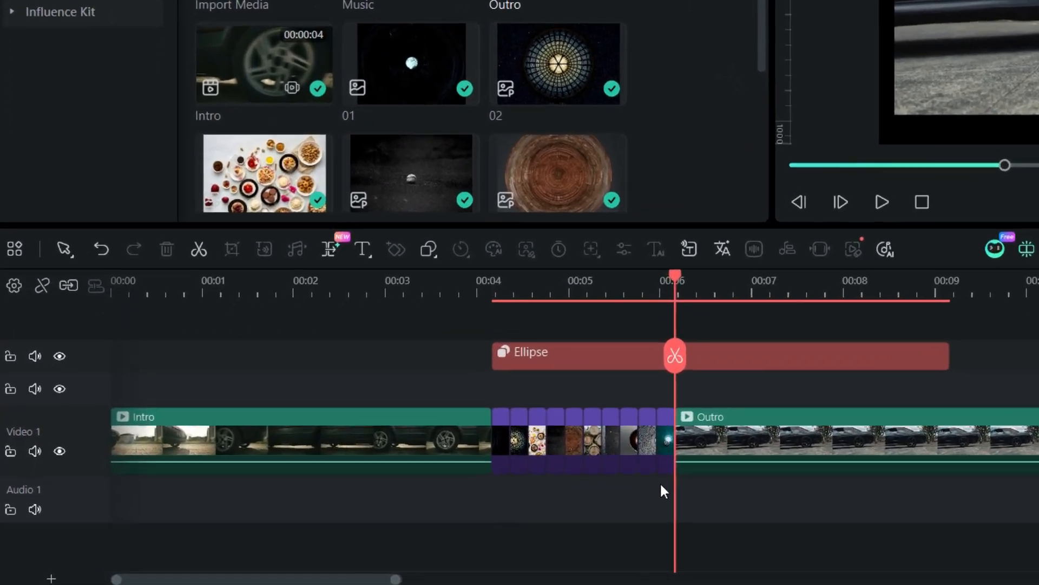
- Copy image clips 01 to 10 onto the empty track above Video 1, directly above the originals
left_click_drag(445, 513, 372, 503)
left_click_drag(580, 434, 573, 432)
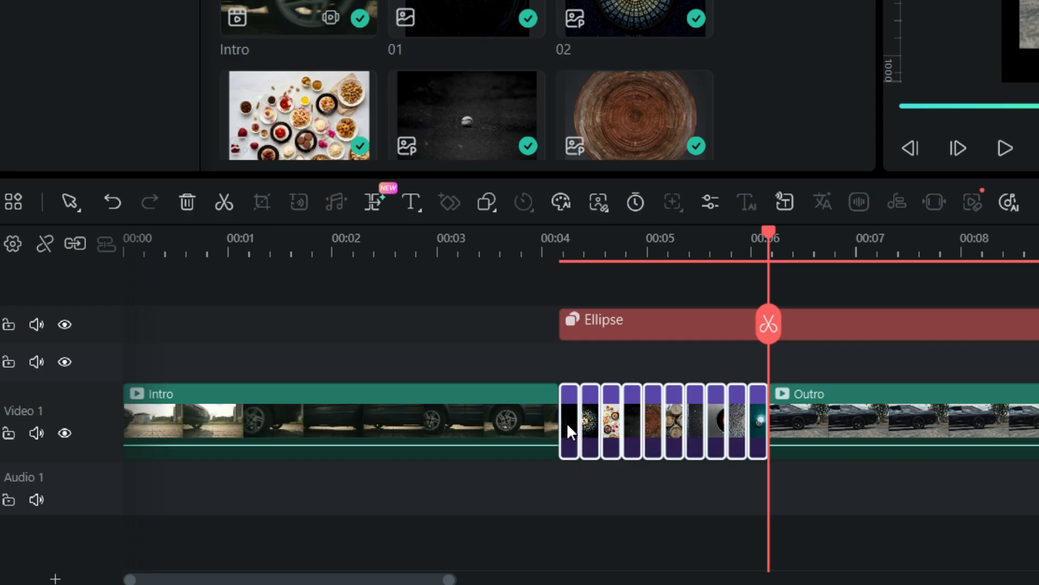
right_click(567, 421)
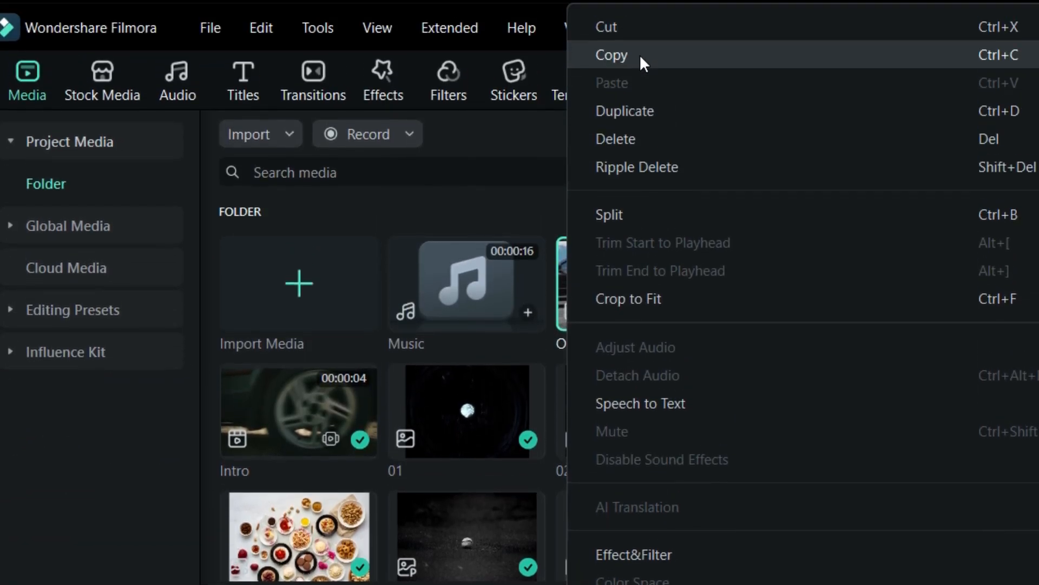
left_click(643, 58)
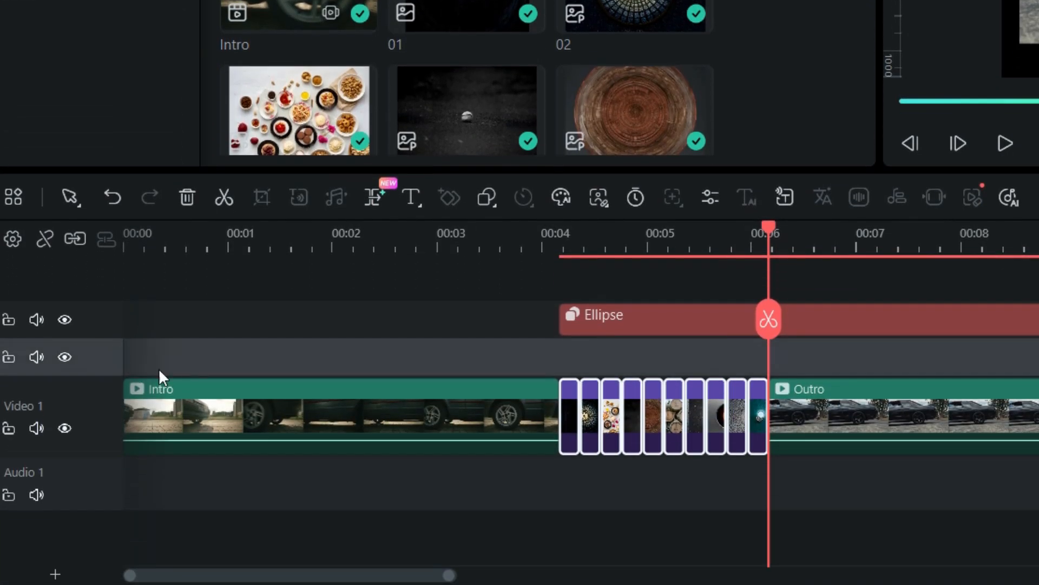
left_click(555, 247)
key("ctrl+v")
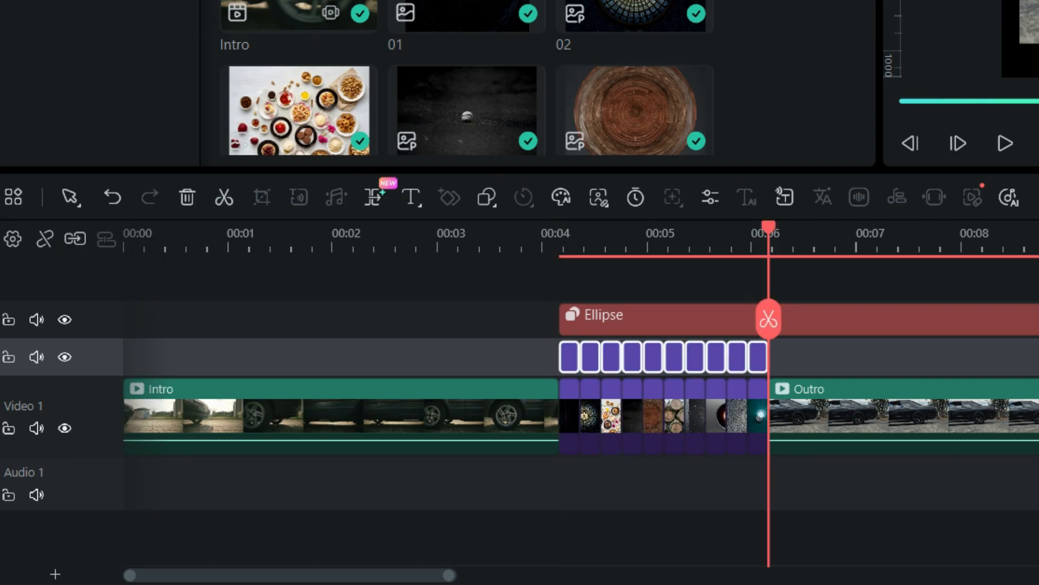
key("ctrl+=")
key("ctrl+=")
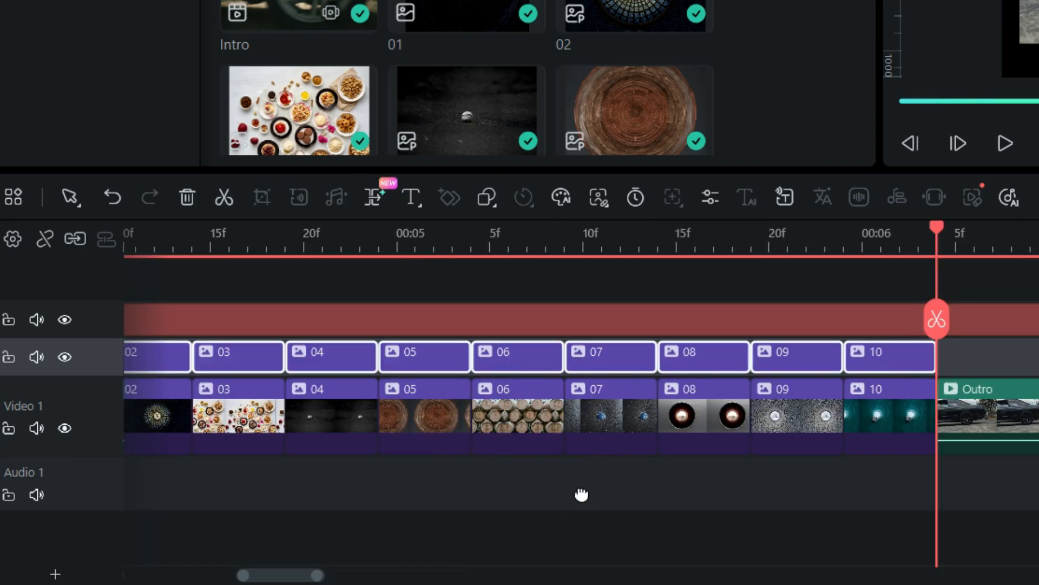
- Trim all ten copied image clips to one frame and shift them one frame earlier, just before their originals on Video 1
scroll(582, 494, "left", 5)
left_click_drag(297, 359, 223, 374)
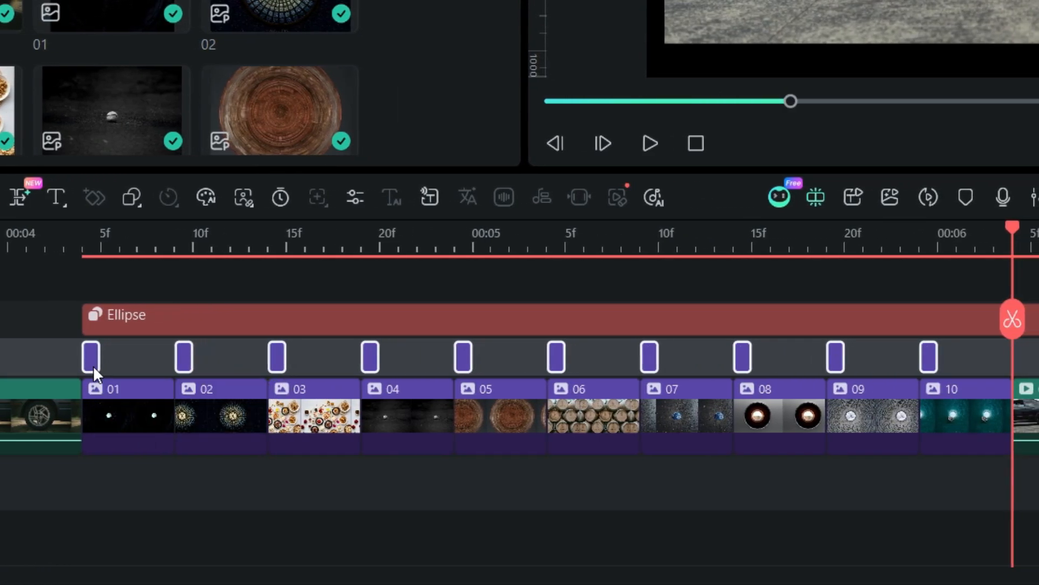
left_click_drag(94, 359, 75, 371)
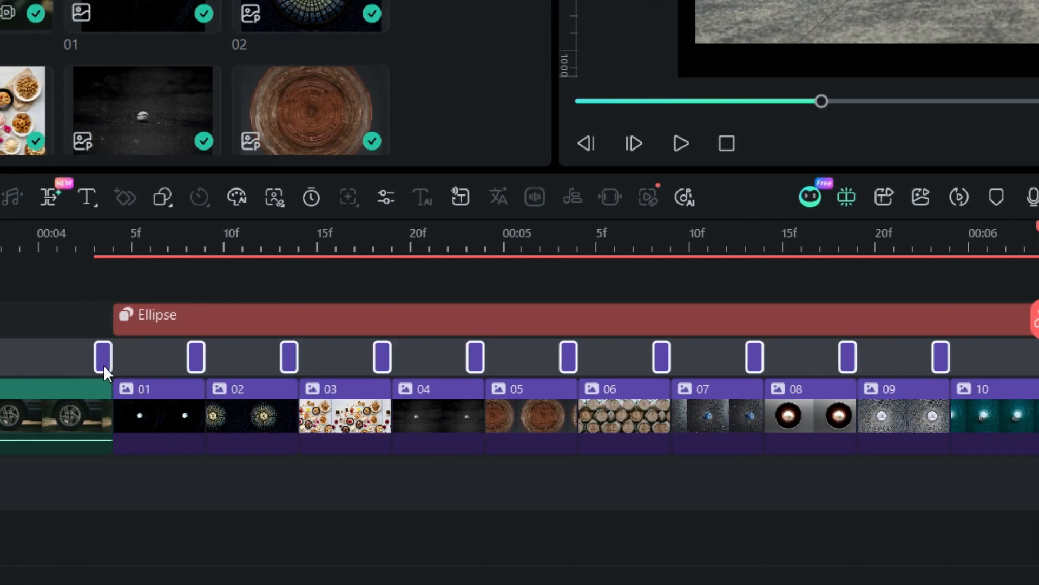
- Add an ellipse mask to the one-frame copy of image 01, with width and height at 18%
left_click(98, 324)
double_click(103, 361)
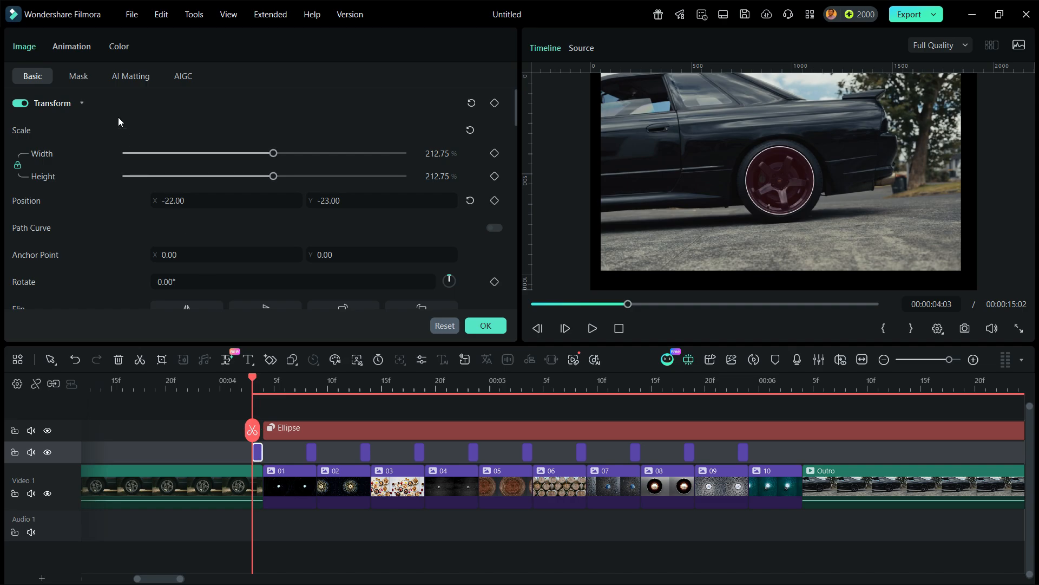
left_click(80, 80)
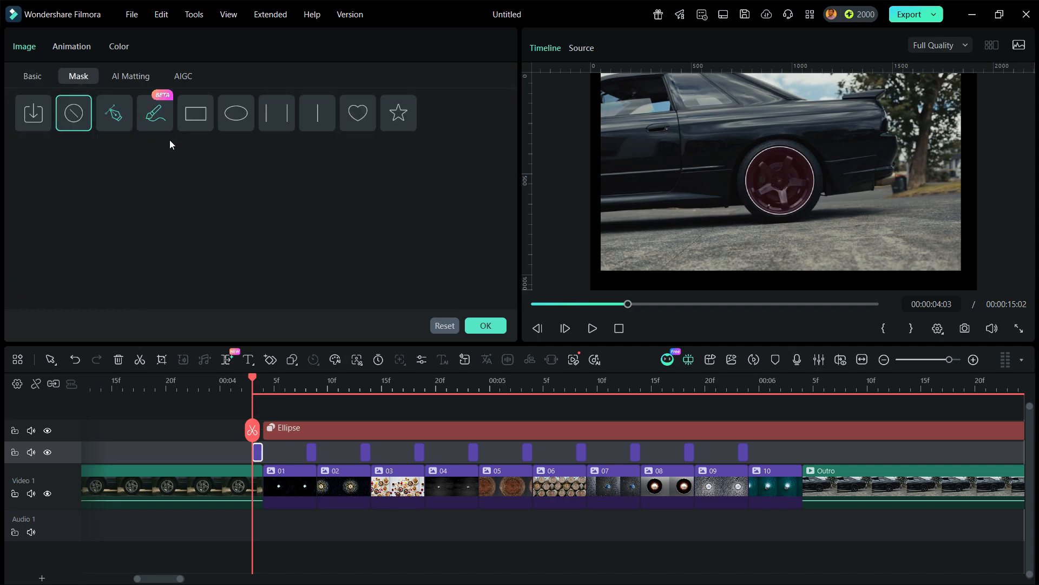
left_click(246, 113)
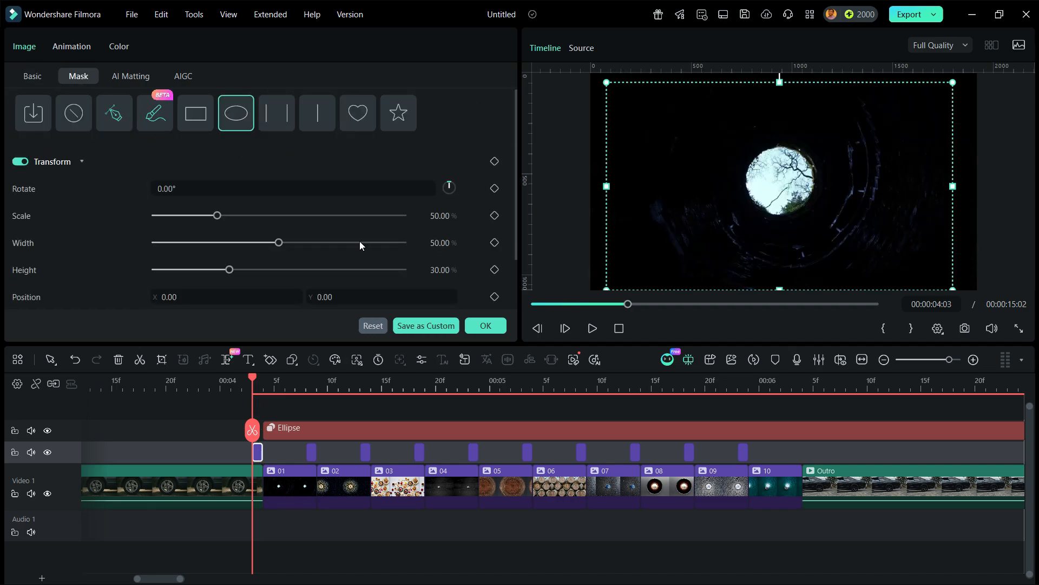
type("18")
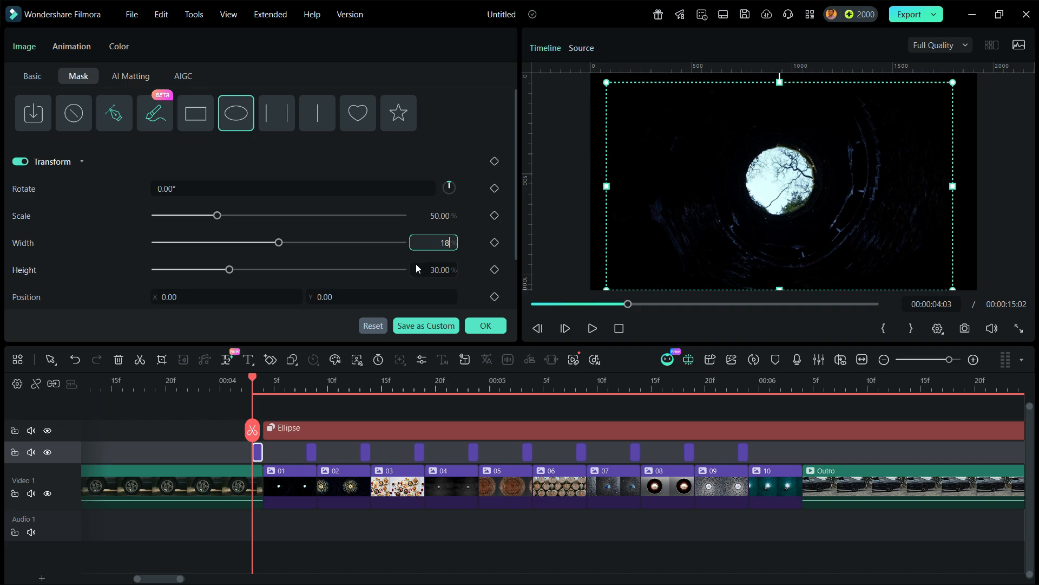
key("Tab")
type("18")
key("Return")
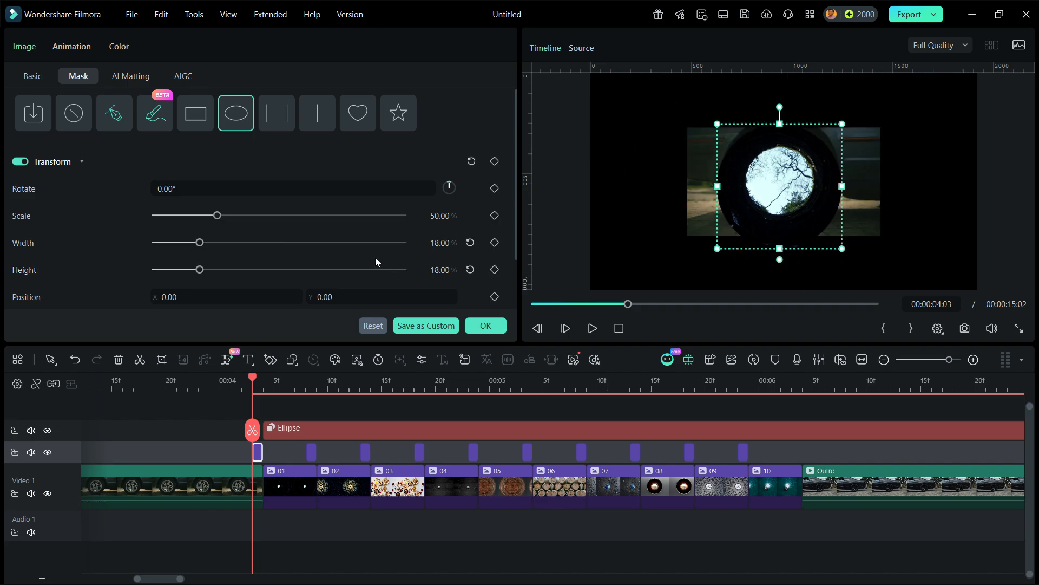
- Set the image 01 copy's mask to scale 28% and position Y 13, invert it, and apply
left_click_drag(217, 215, 190, 229)
scroll(295, 274, "down", 1)
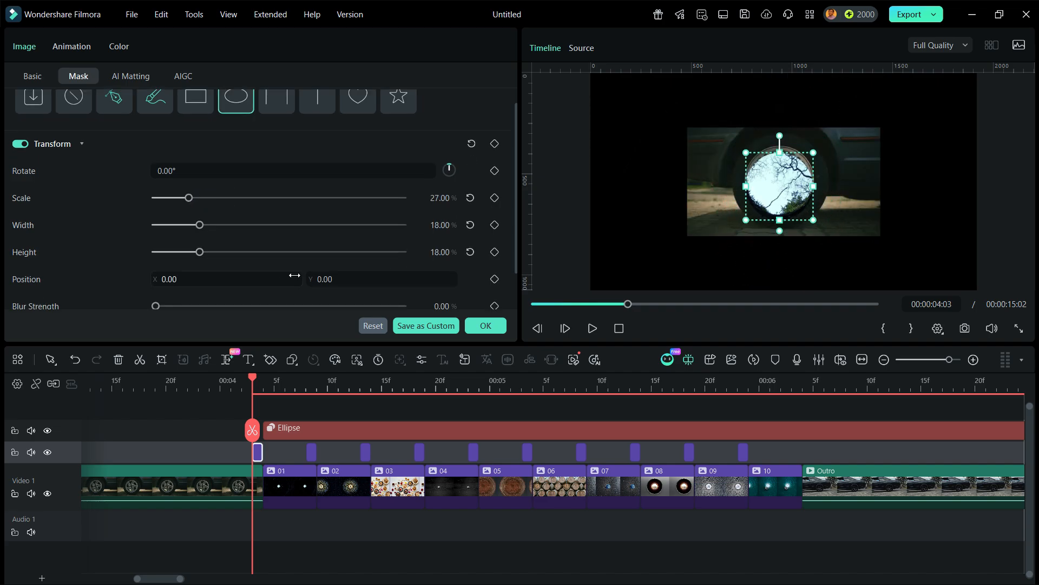
left_click_drag(324, 268, 332, 267)
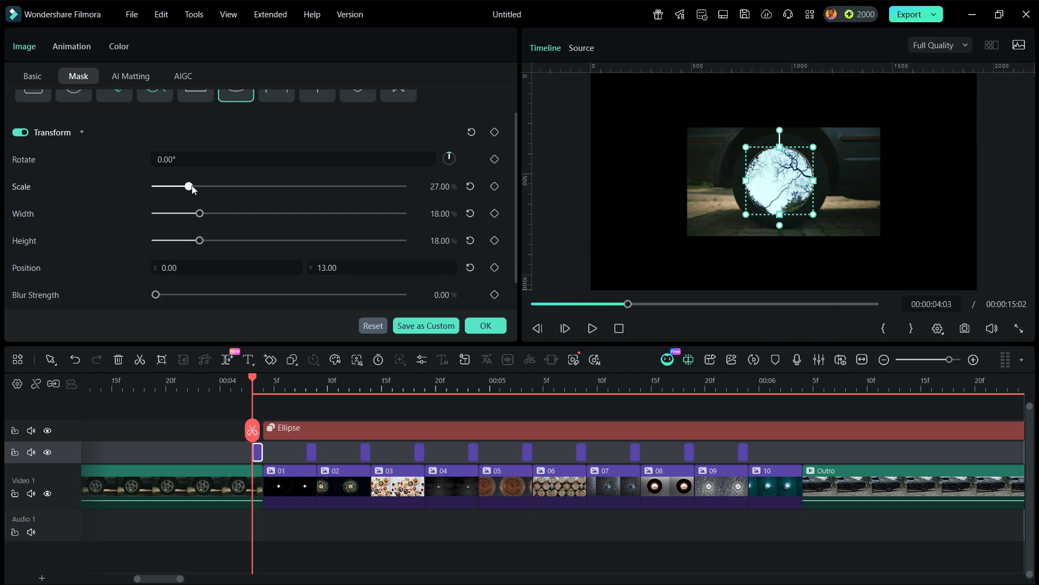
scroll(311, 298, "down", 1)
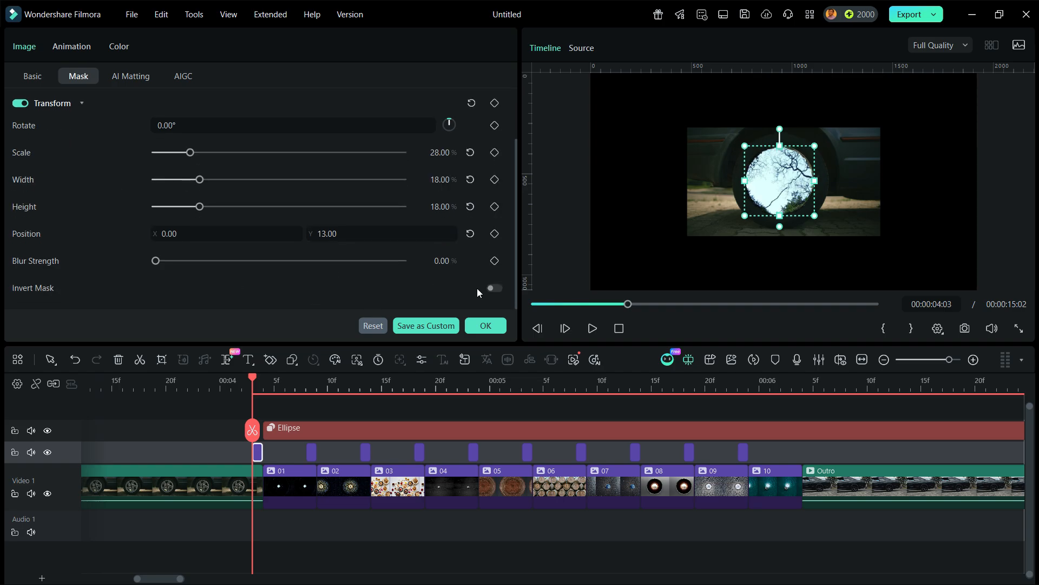
left_click(492, 288)
left_click(488, 321)
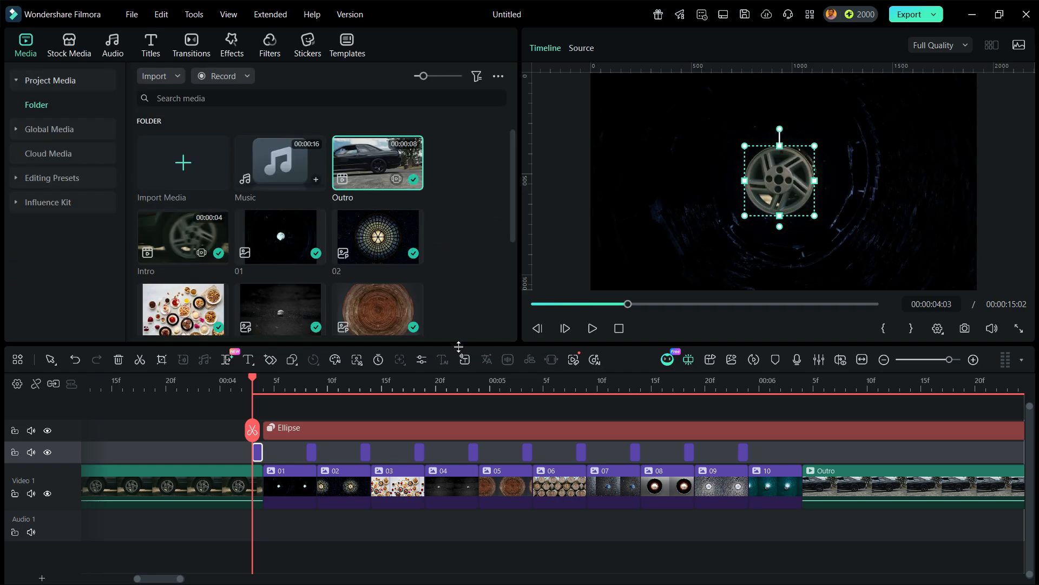
- Give the image 02 copy an inverted ellipse mask with width and height 18% and scale 41%
double_click(312, 453)
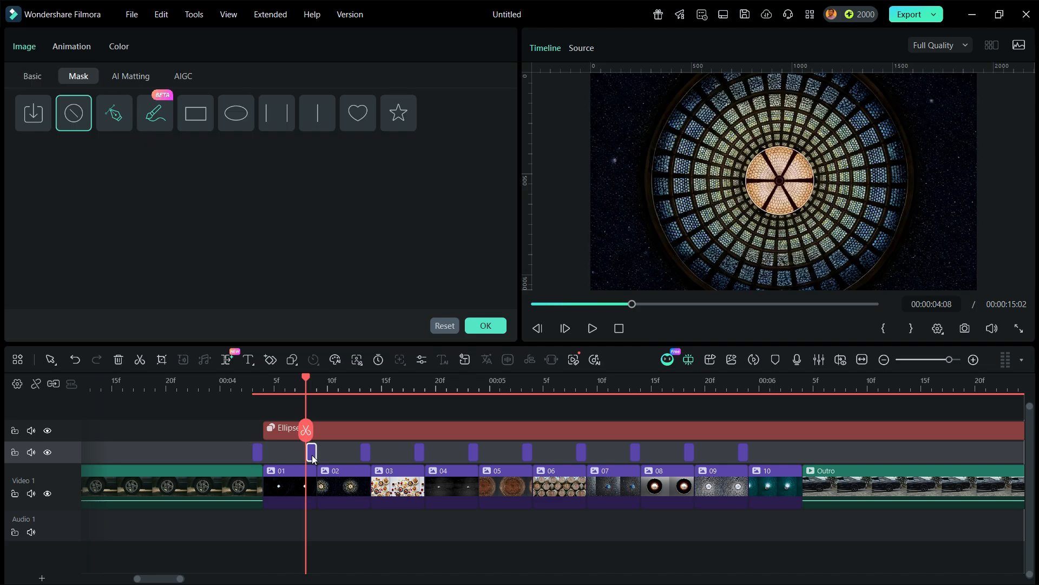
left_click(227, 121)
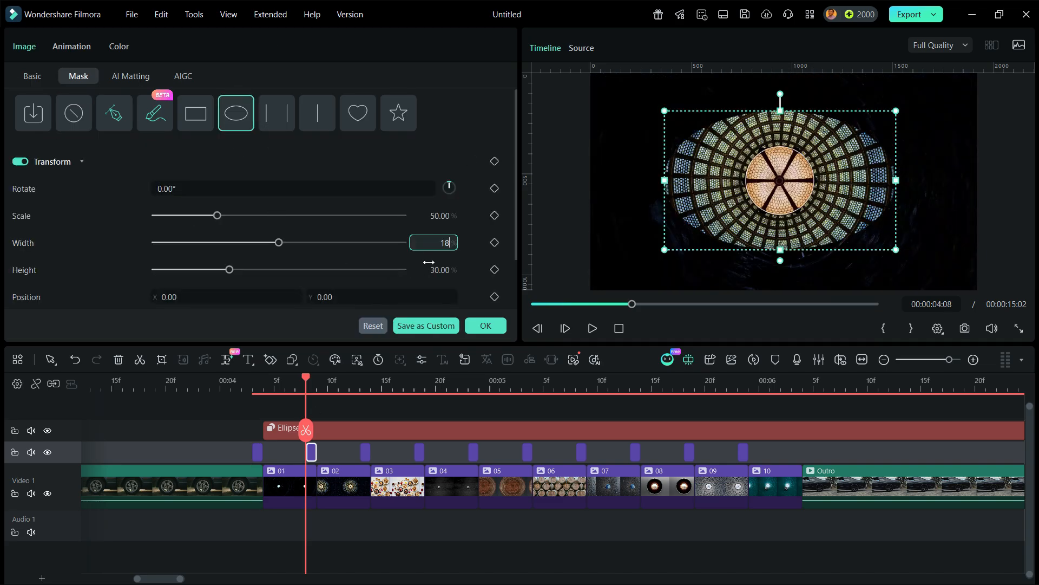
type("18")
key("Tab")
type("18")
key("Return")
scroll(229, 165, "down", 2)
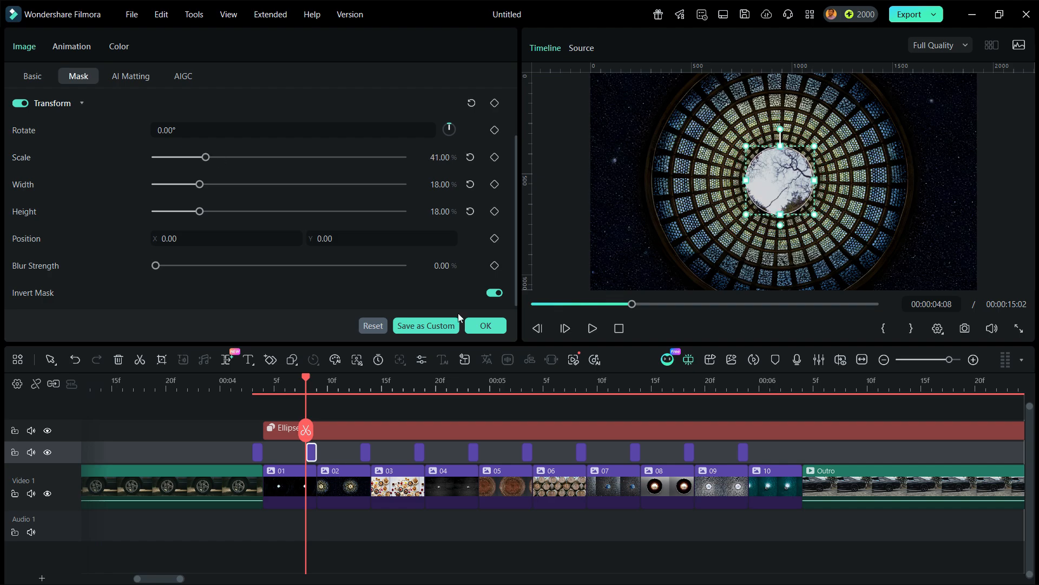
- Give the image 03 copy an inverted ellipse mask with width and height 18% and scale 49%
double_click(365, 452)
left_click(236, 113)
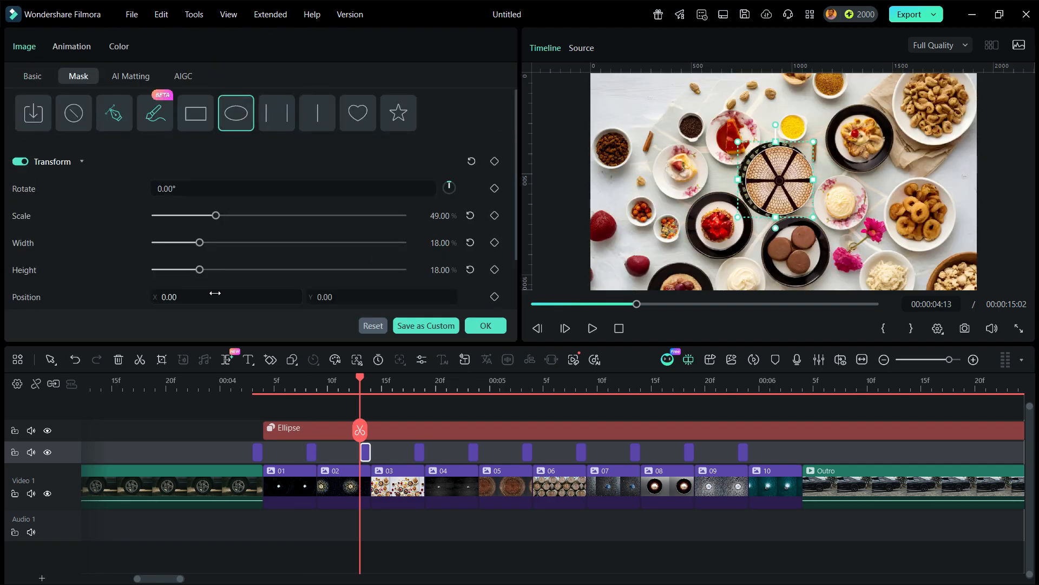
left_click(484, 326)
- Give the image 04 copy an inverted ellipse mask with width and height 18%, scale 23% and position Y -54
double_click(421, 451)
left_click(236, 113)
left_click(440, 242)
type("18")
key("Tab")
type("18")
left_click(492, 288)
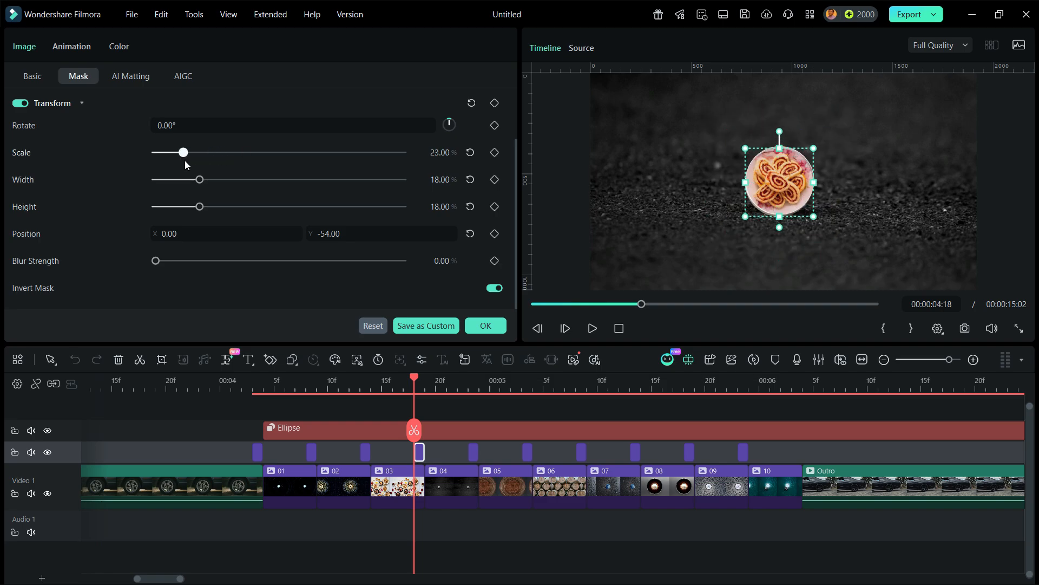
left_click(470, 322)
- Give the image 05 copy an inverted ellipse mask with width and height 18%, fitted to the guide circle
double_click(473, 453)
left_click(236, 113)
left_click(444, 241)
type("18")
key("Tab")
type("18")
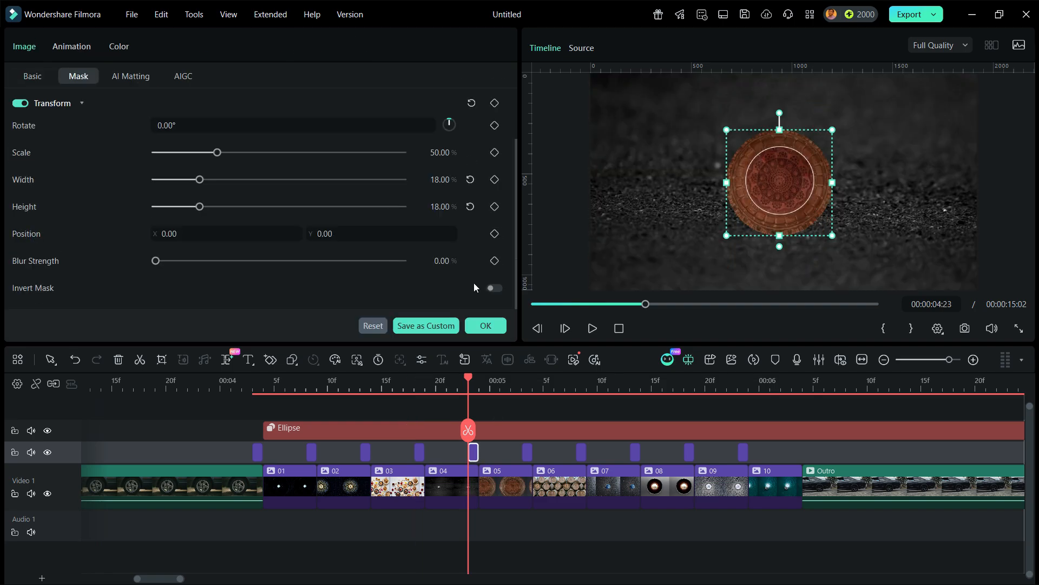
left_click(491, 288)
left_click(484, 325)
- Give the image 06 copy an inverted ellipse mask with width and height 18%, scale 62% and position Y 9
double_click(527, 451)
left_click(236, 113)
left_click(437, 241)
type("18")
key("Tab")
type("18")
left_click(493, 288)
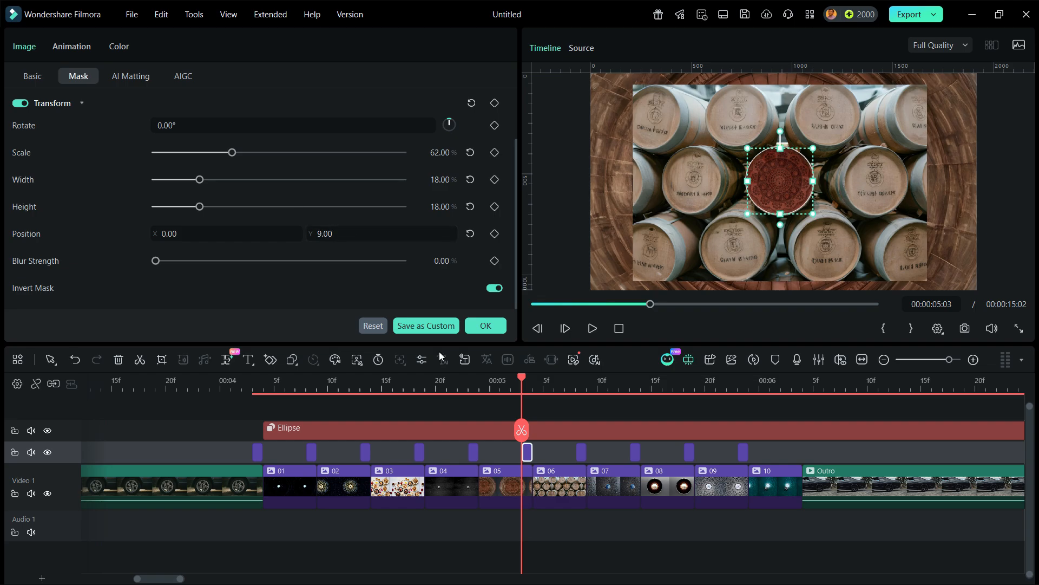
- Give the image 07 copy an inverted ellipse mask with width and height 18%, scale 45% and position X -1, Y -5
double_click(581, 452)
left_click(236, 113)
left_click(440, 243)
type("18")
key("Tab")
type("18")
left_click(492, 288)
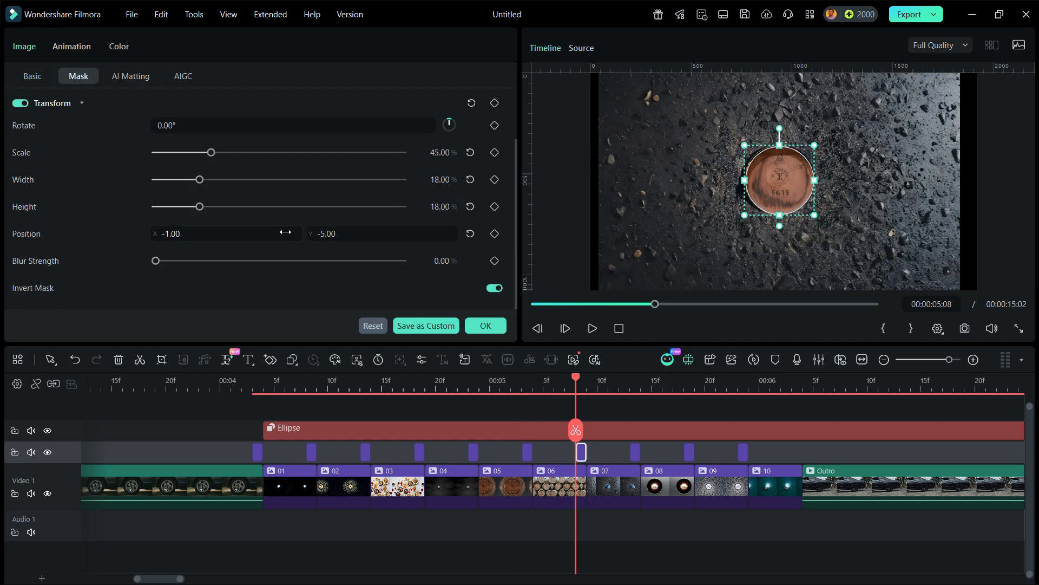
left_click(484, 326)
- Give the image 08 copy an inverted ellipse mask with width and height 18%, fitted to the guide circle
double_click(636, 452)
left_click(236, 113)
left_click(437, 242)
type("18")
key("Tab")
type("18")
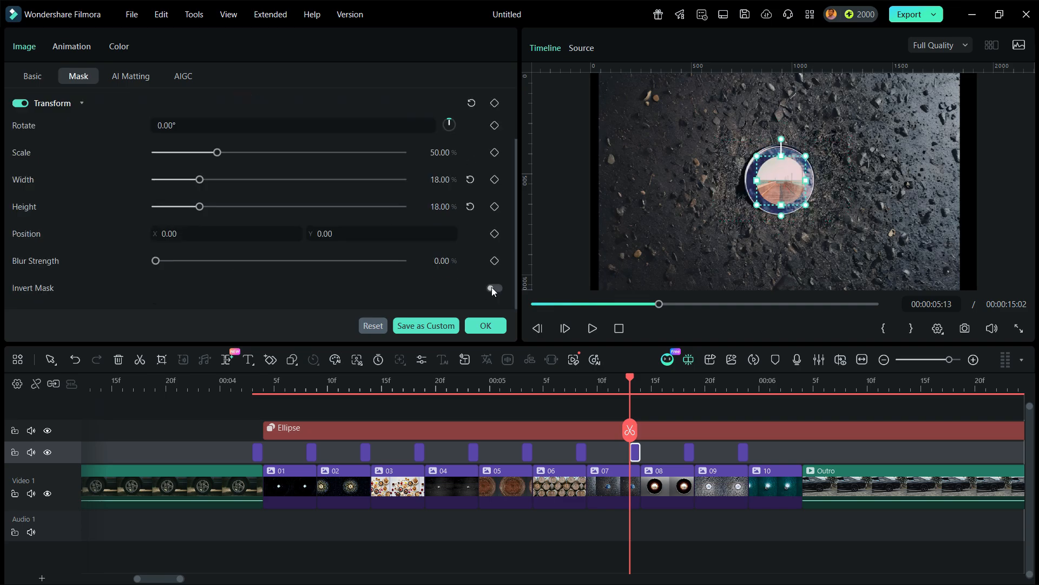
left_click(492, 288)
left_click(485, 325)
- Give the image 09 copy an inverted ellipse mask with width and height 18%, fitted to the guide circle
double_click(689, 451)
left_click(236, 113)
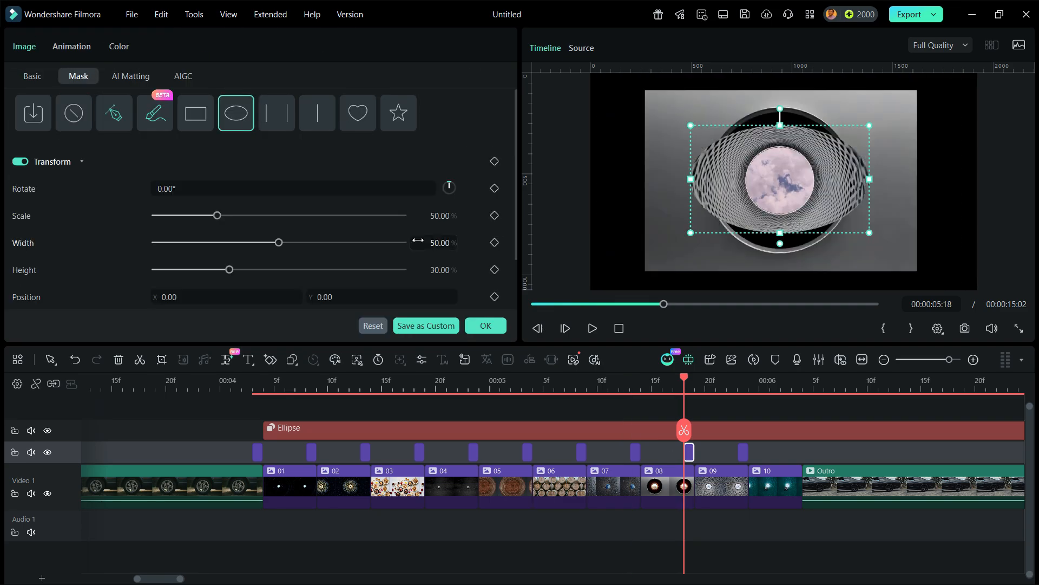
left_click(438, 242)
type("18")
key("Tab")
type("18")
left_click(493, 288)
left_click(485, 326)
- Give the image 10 copy an inverted ellipse mask with width and height 18% and scale 35%, positioned over the guide circle
double_click(744, 452)
left_click(236, 114)
left_click(437, 241)
type("18")
key("Tab")
type("18")
left_click(492, 288)
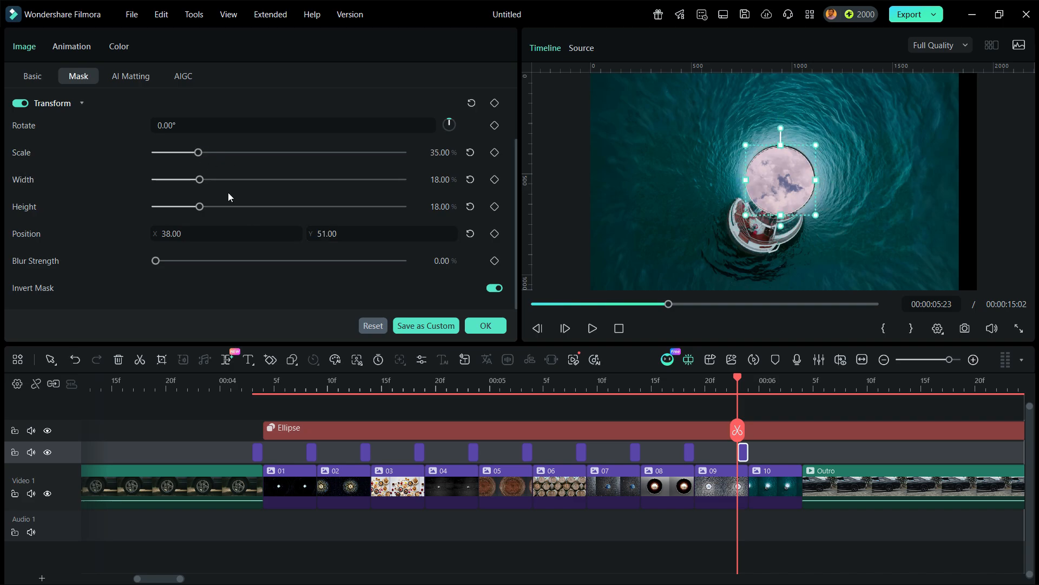
left_click_drag(351, 239, 345, 239)
left_click(486, 326)
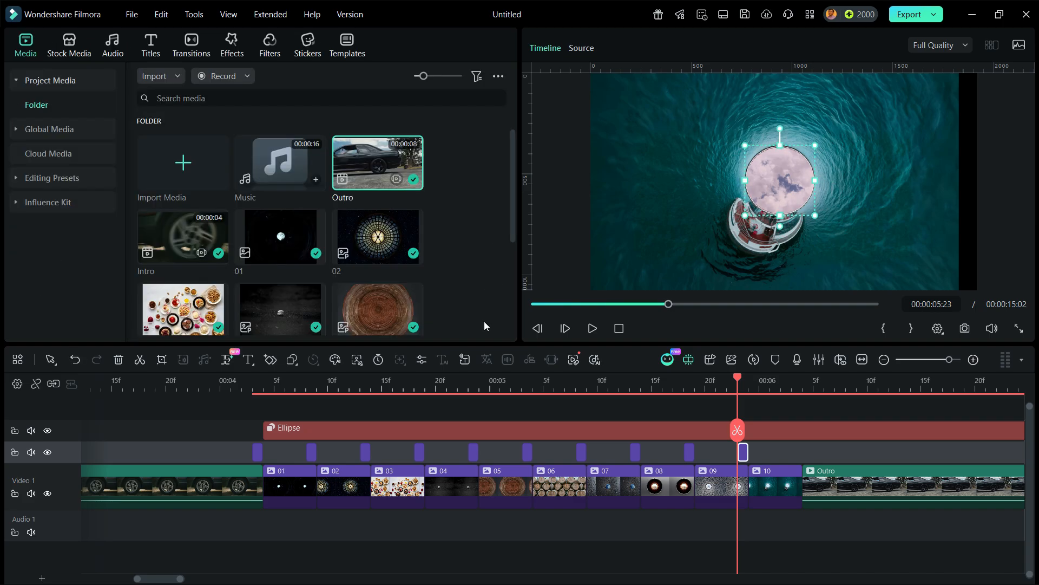
- Delete the Ellipse guide clip from the top track
left_click(861, 360)
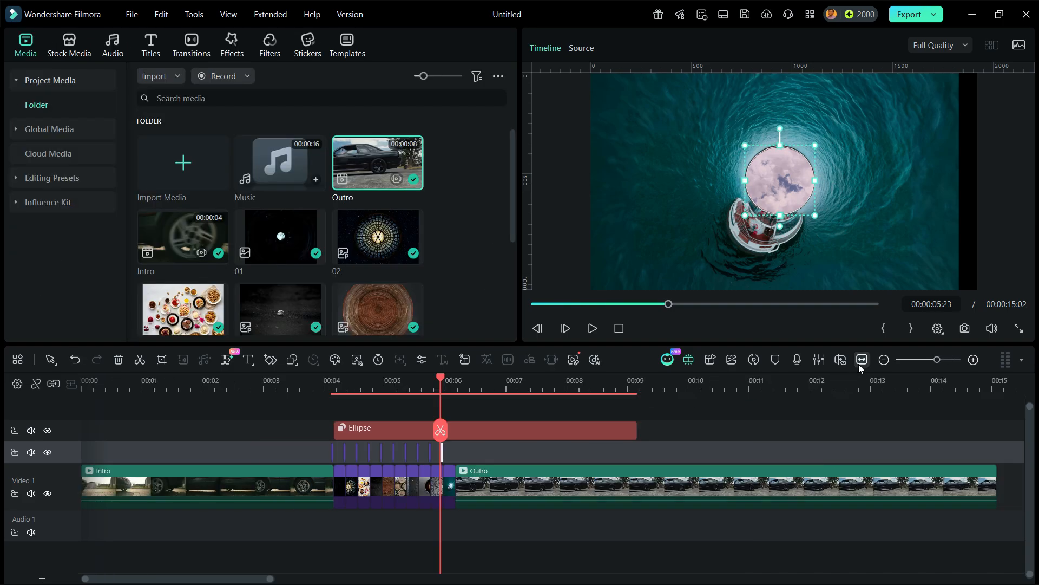
key("Delete")
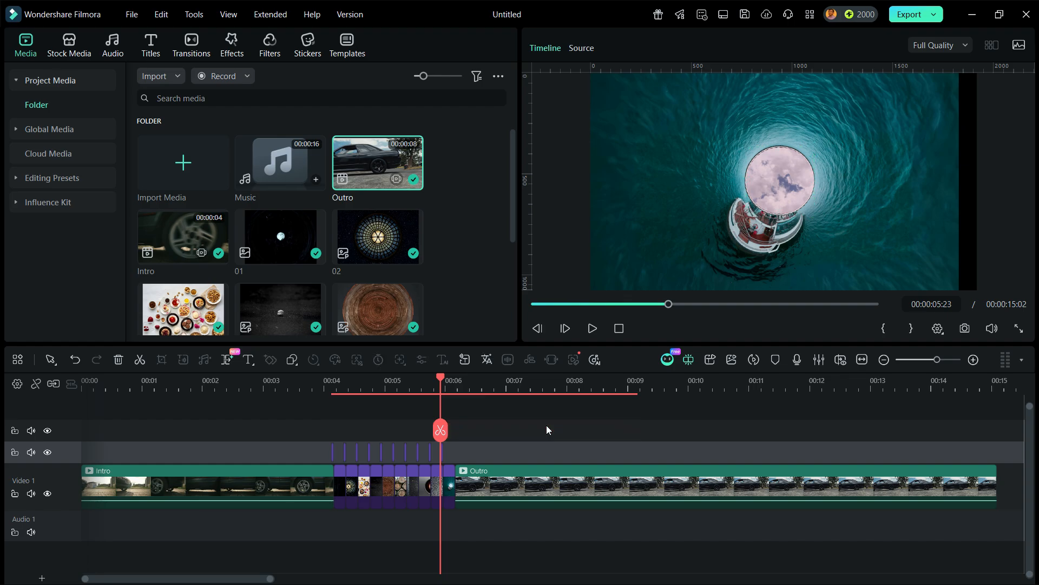
- Find the Direction Blur effect and place it on the top track, spanning from the first one-frame copy to the Outro's start at 00:00:06:04
left_click(306, 43)
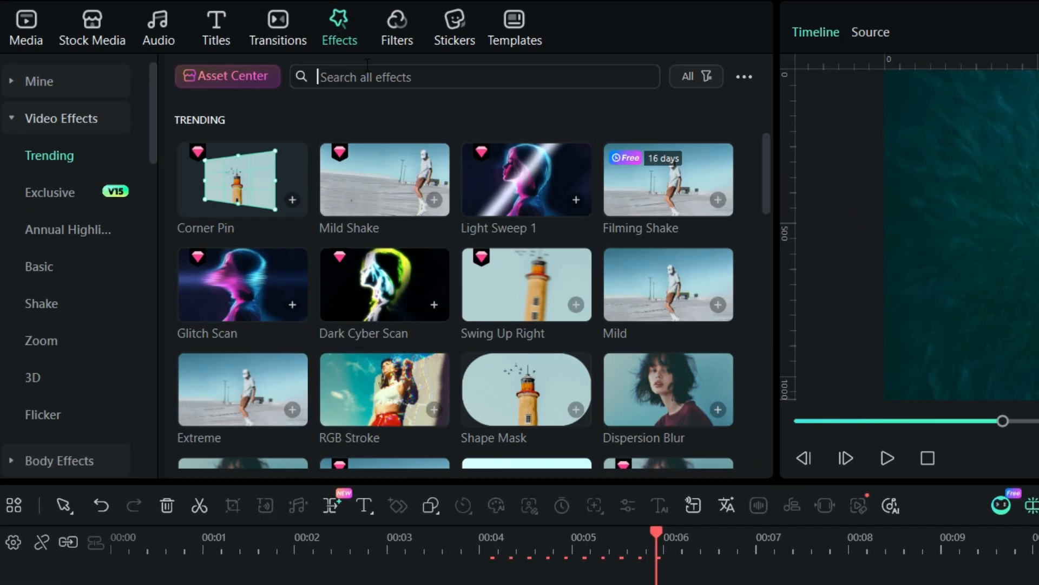
type("directio")
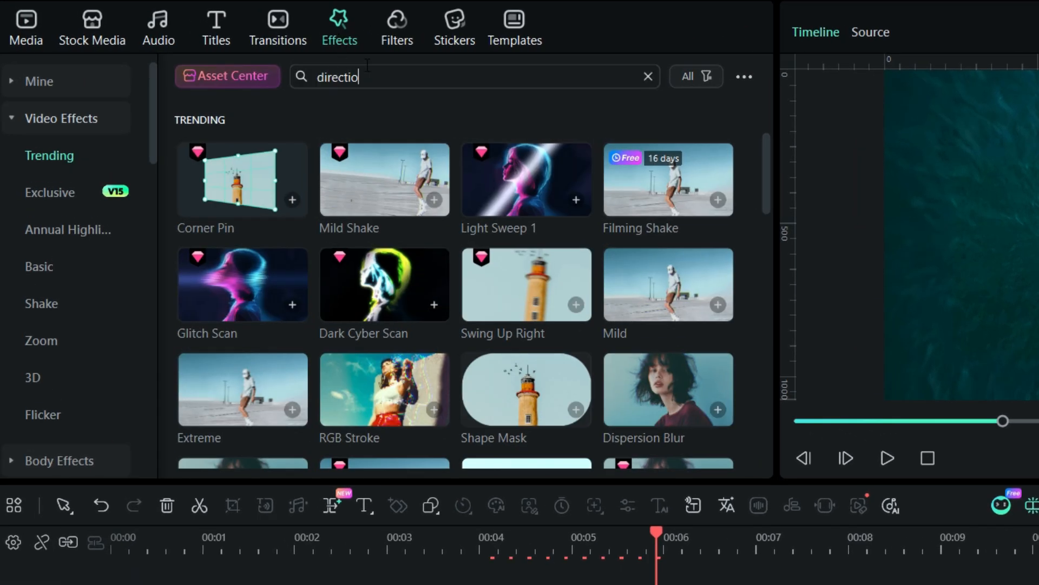
key("Return")
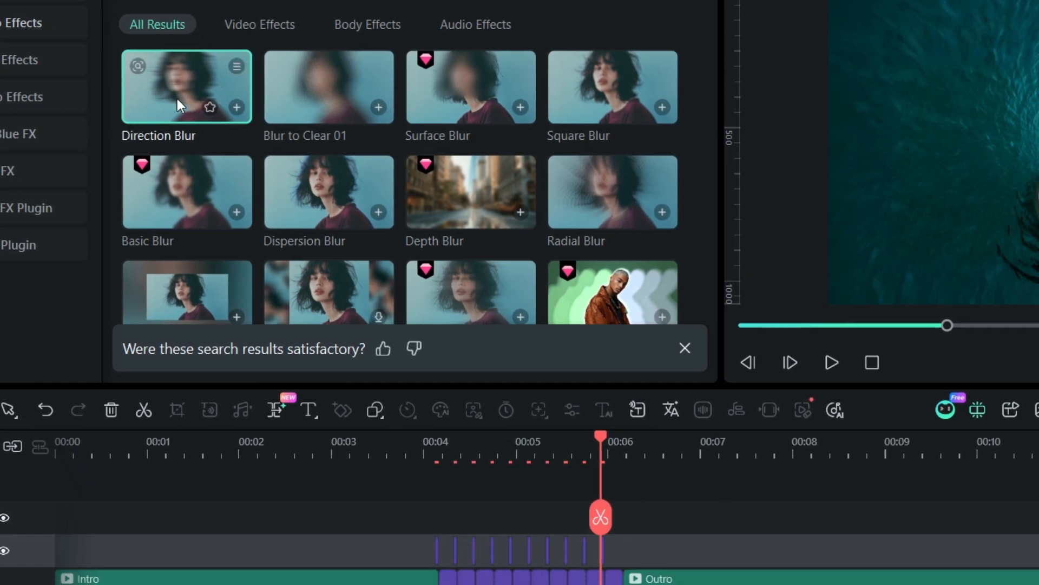
left_click_drag(234, 195, 506, 507)
left_click_drag(397, 321, 373, 413)
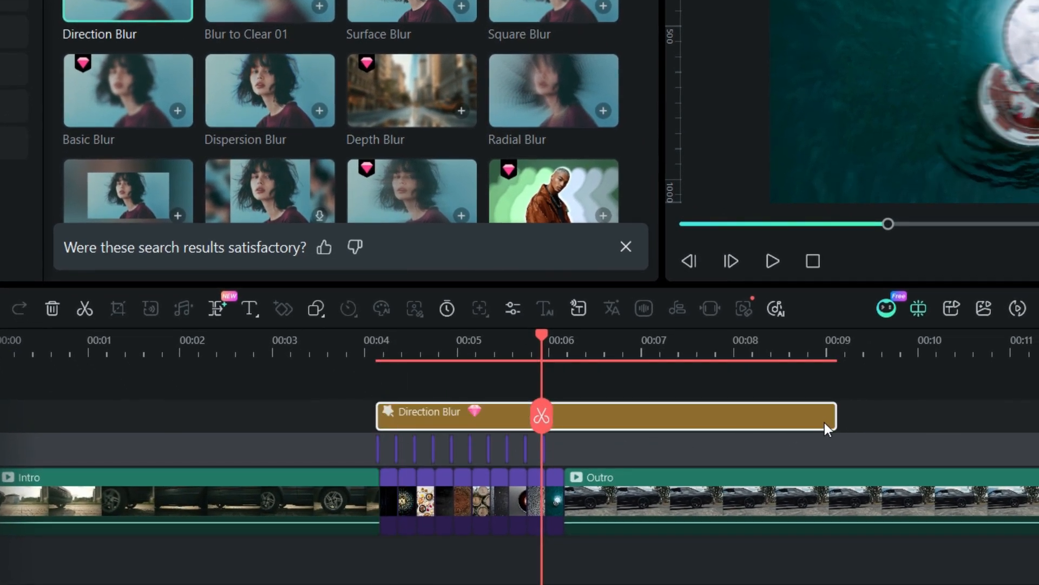
left_click_drag(833, 420, 564, 425)
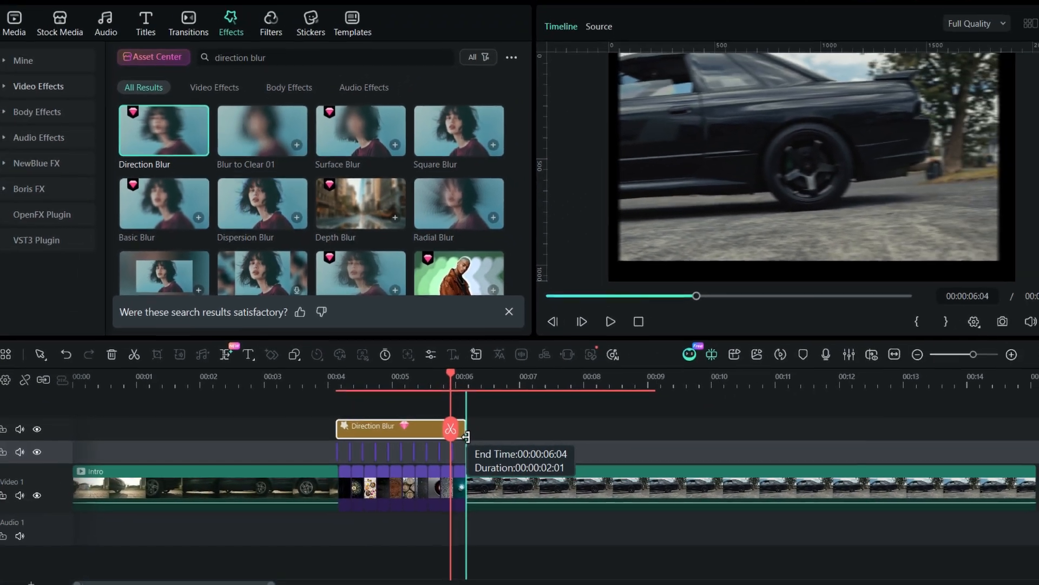
left_click_drag(466, 437, 468, 437)
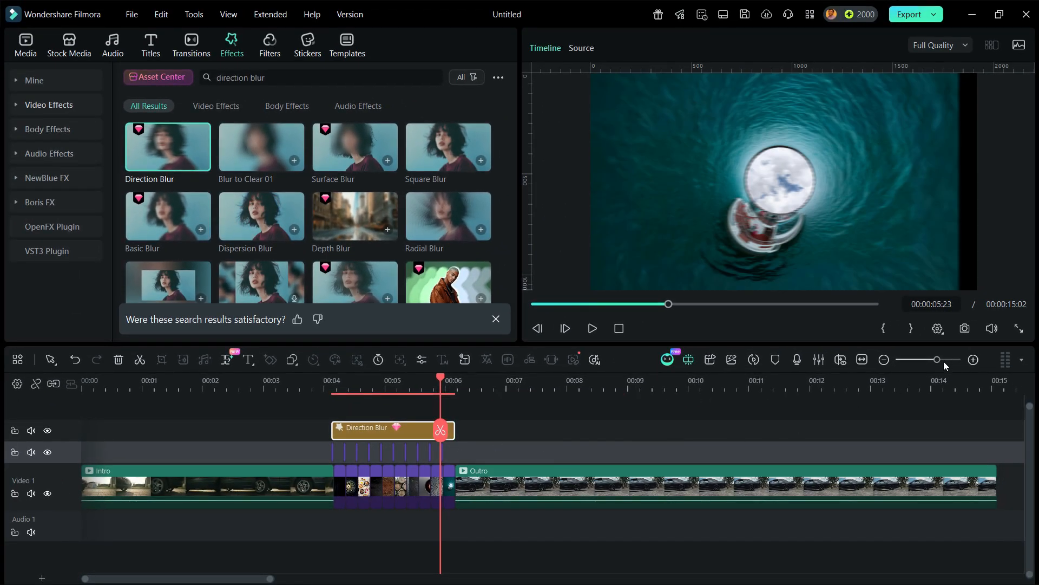
- Open the Direction Blur clip's settings and add an ellipse mask to the effect
left_click(972, 359)
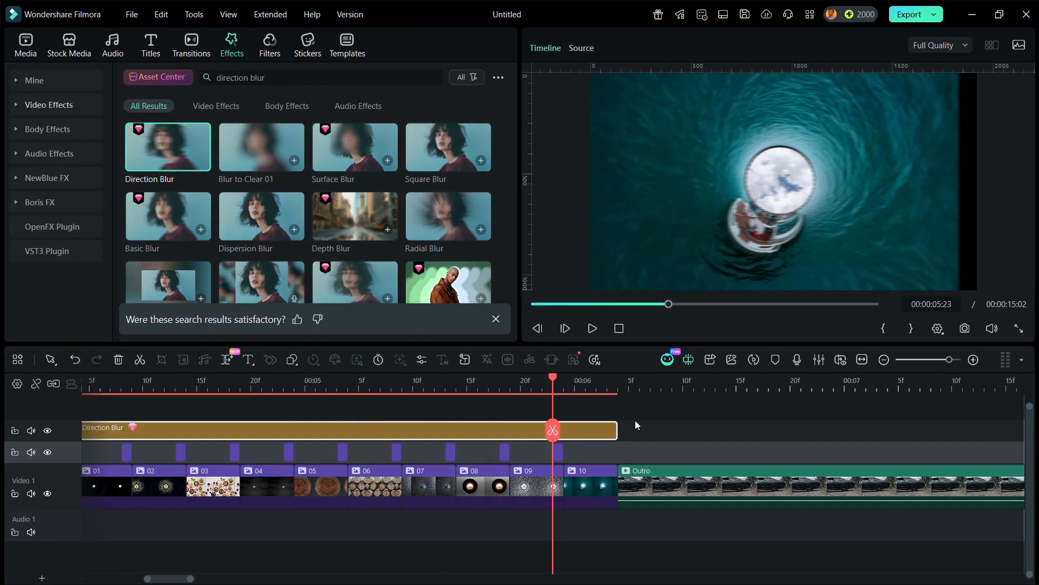
scroll(861, 420, "left", 5)
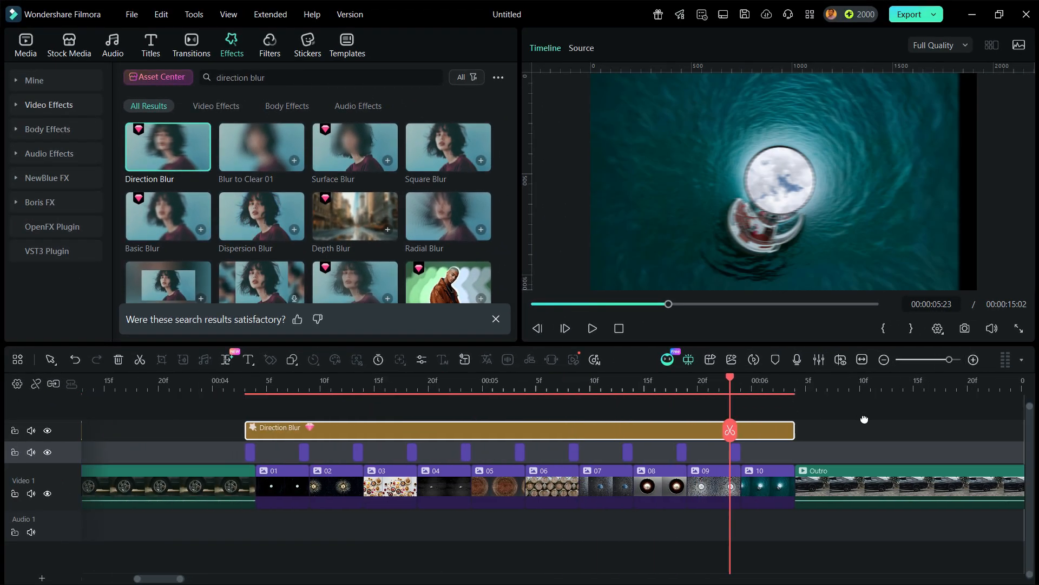
left_click(454, 424)
double_click(481, 431)
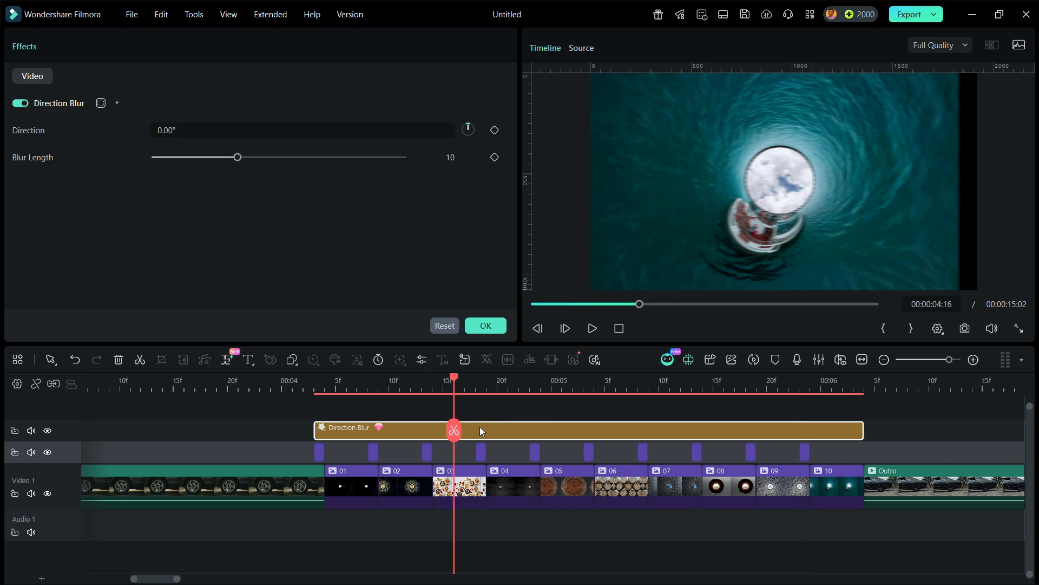
left_click(101, 102)
left_click(168, 141)
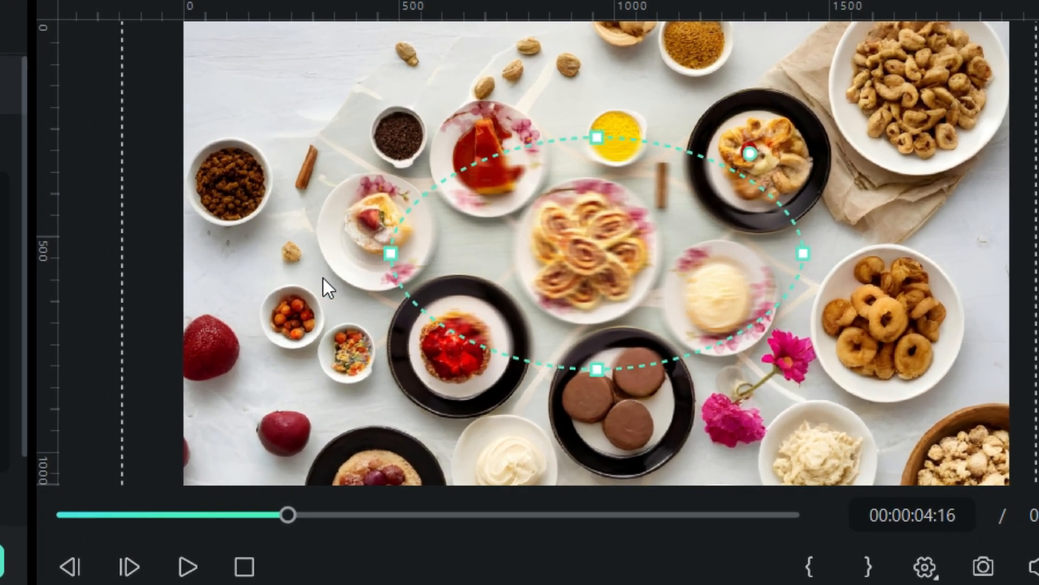
- Reshape the Direction Blur's ellipse mask to fit the round centre plate in image 03, and invert the mask
left_click_drag(688, 182, 696, 186)
left_click_drag(412, 264, 512, 258)
scroll(664, 264, "up", 3)
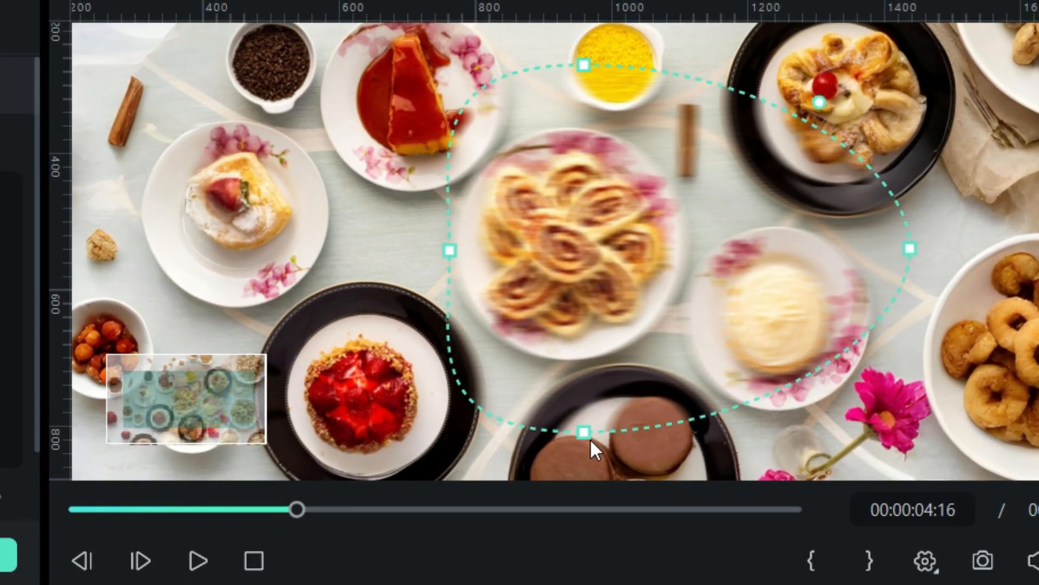
left_click_drag(579, 436, 564, 365)
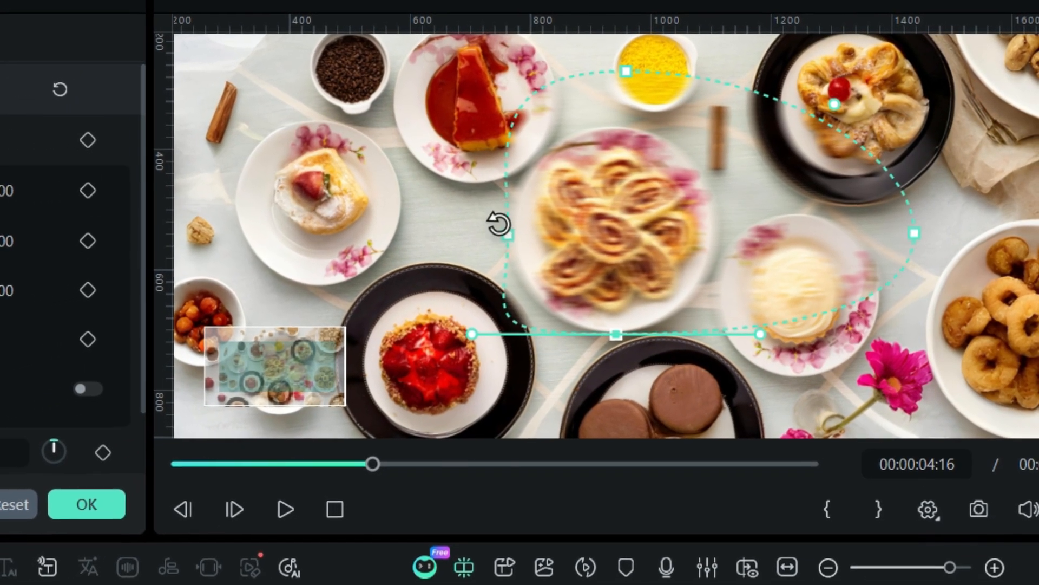
left_click(485, 240)
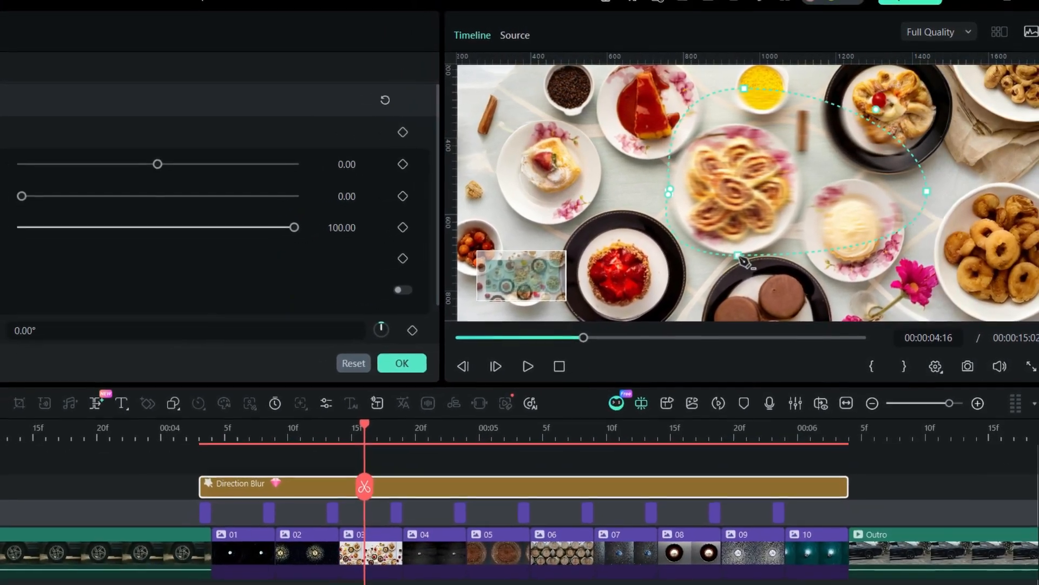
left_click(729, 261)
left_click_drag(657, 247, 756, 242)
left_click_drag(929, 184, 817, 181)
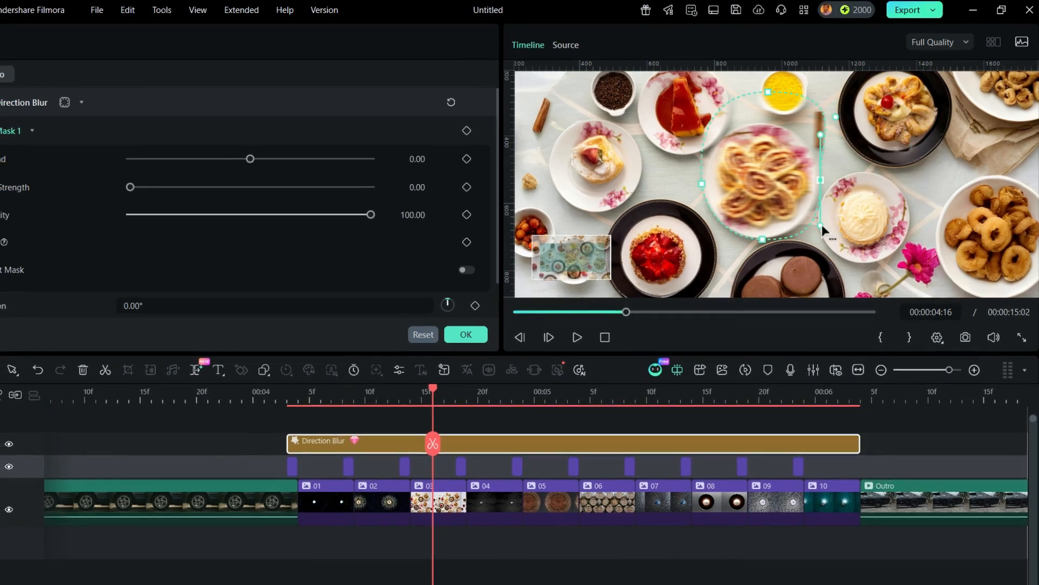
left_click_drag(841, 243, 802, 238)
left_click_drag(772, 92, 785, 122)
left_click_drag(687, 122, 720, 126)
left_click(824, 179)
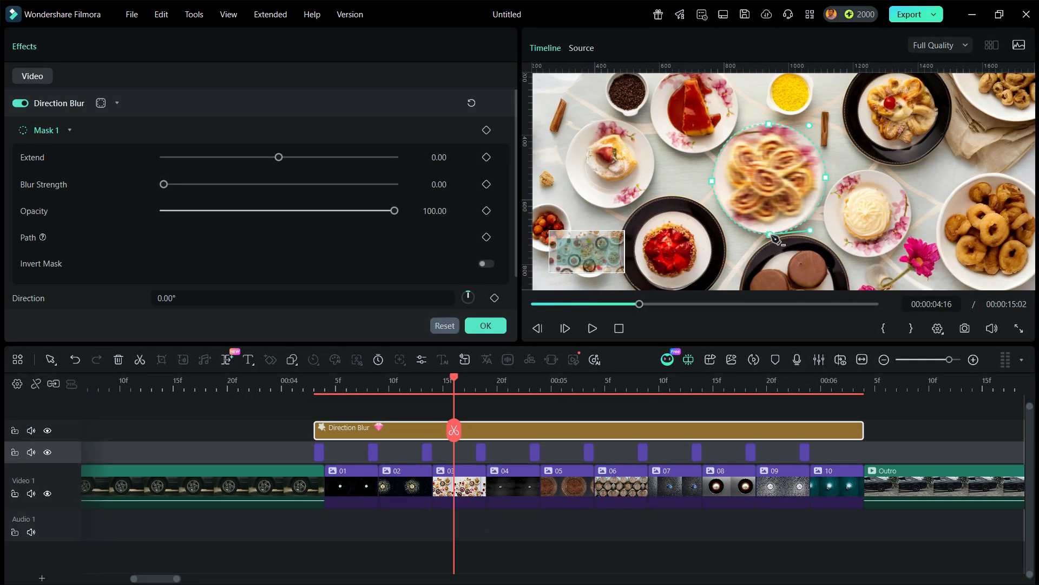
left_click(486, 264)
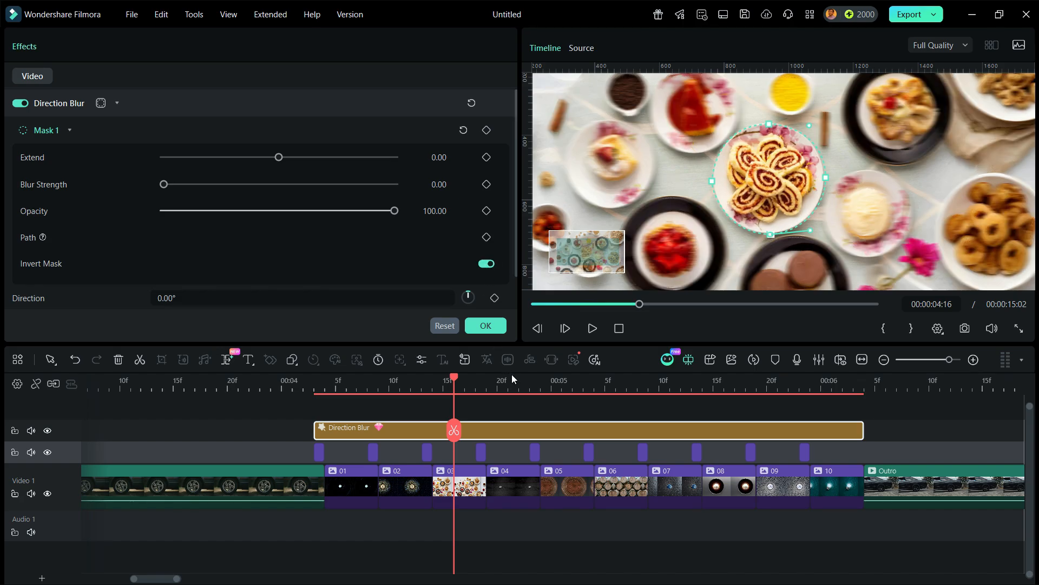
- Inspect the masked blur on image 01 at 00:00:04:07 with the preview zoom level set to Fit
left_click(537, 409)
left_click(357, 384)
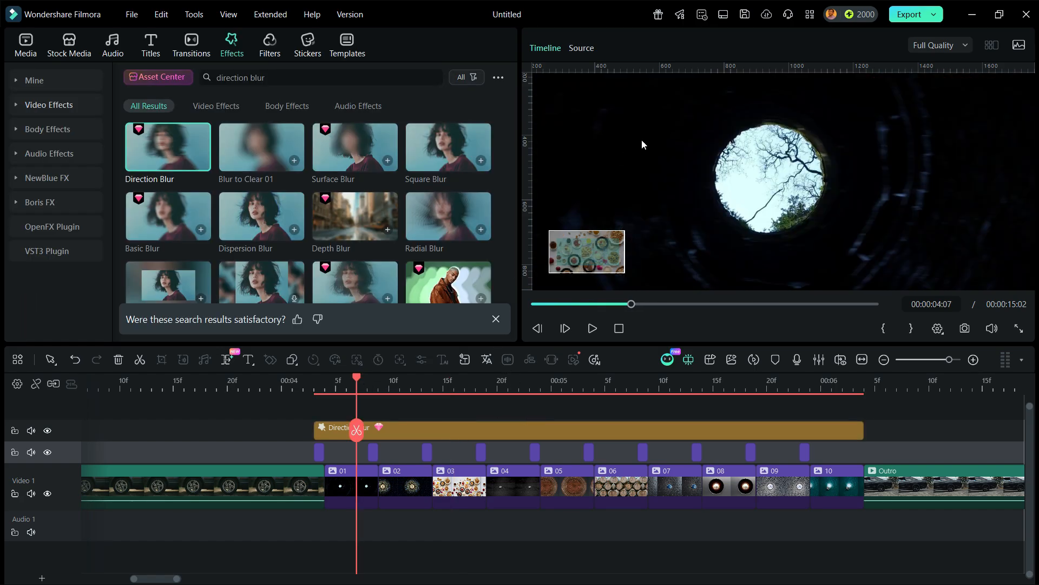
right_click(666, 113)
mouse_move(773, 221)
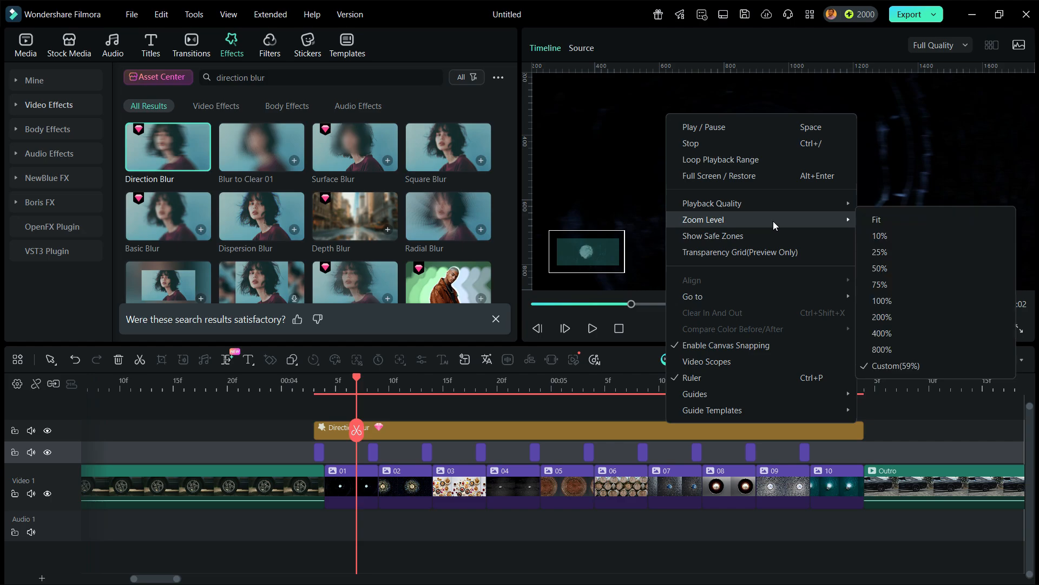
left_click(878, 217)
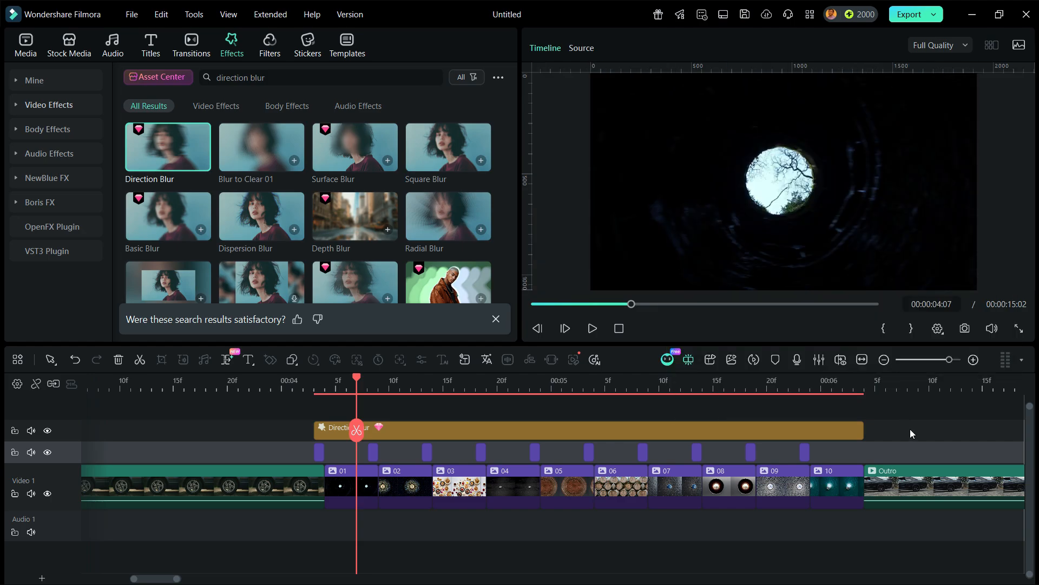
- Combine all timeline clips, from the Intro through the Outro and including the Direction Blur, into one compound clip
left_click(862, 360)
left_click_drag(744, 407, 171, 508)
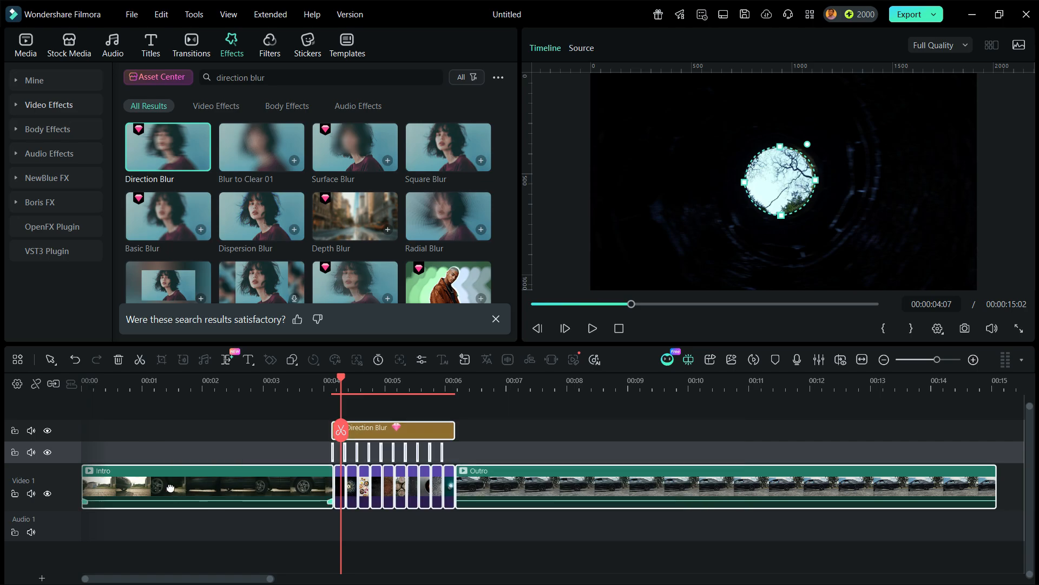
right_click(170, 486)
left_click(275, 365)
left_click(586, 365)
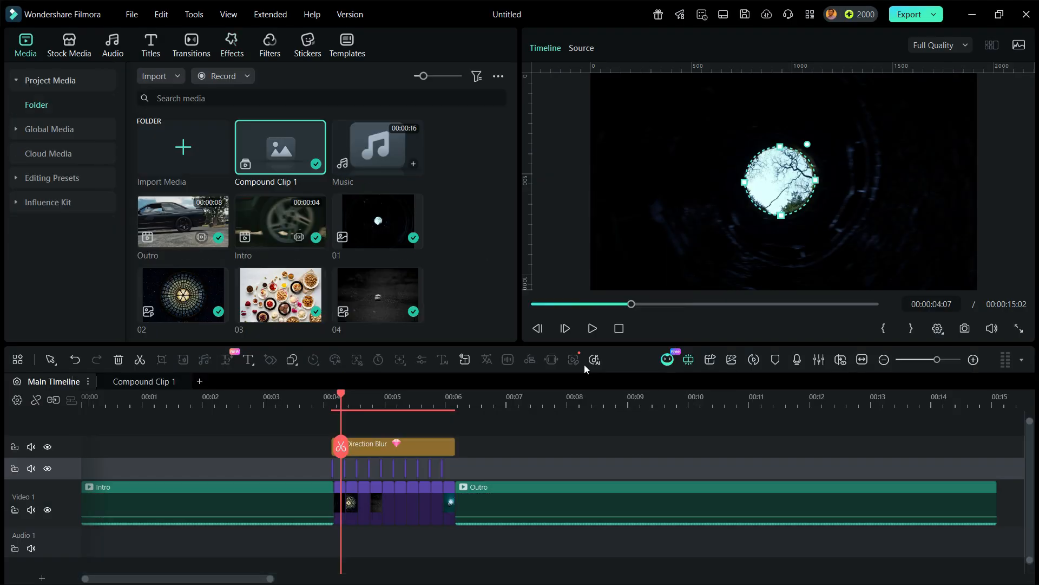
- Set the compound clip's scale to 200% in width and height so the footage fills the frame
left_click(142, 399)
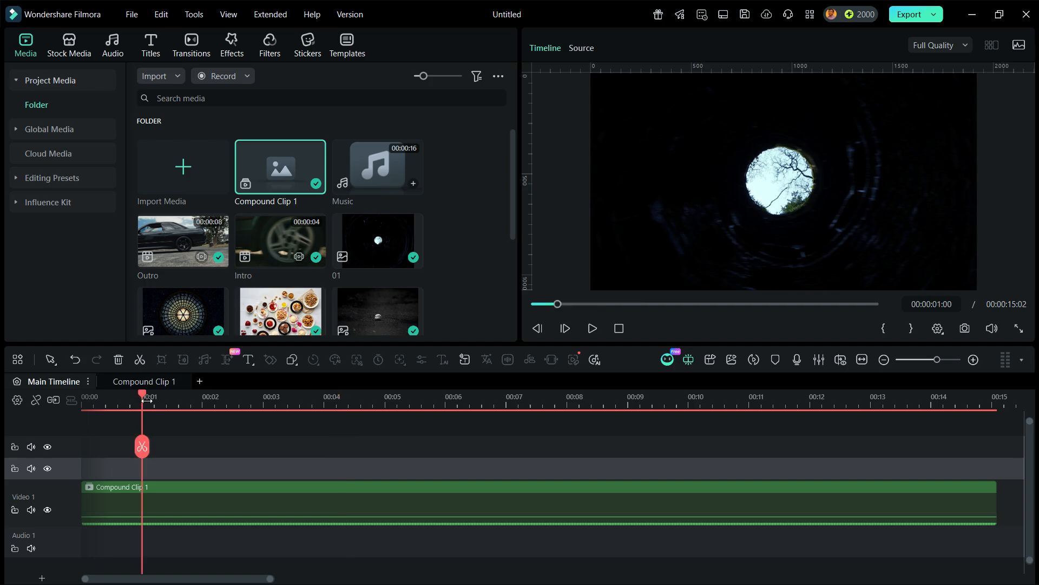
left_click(182, 498)
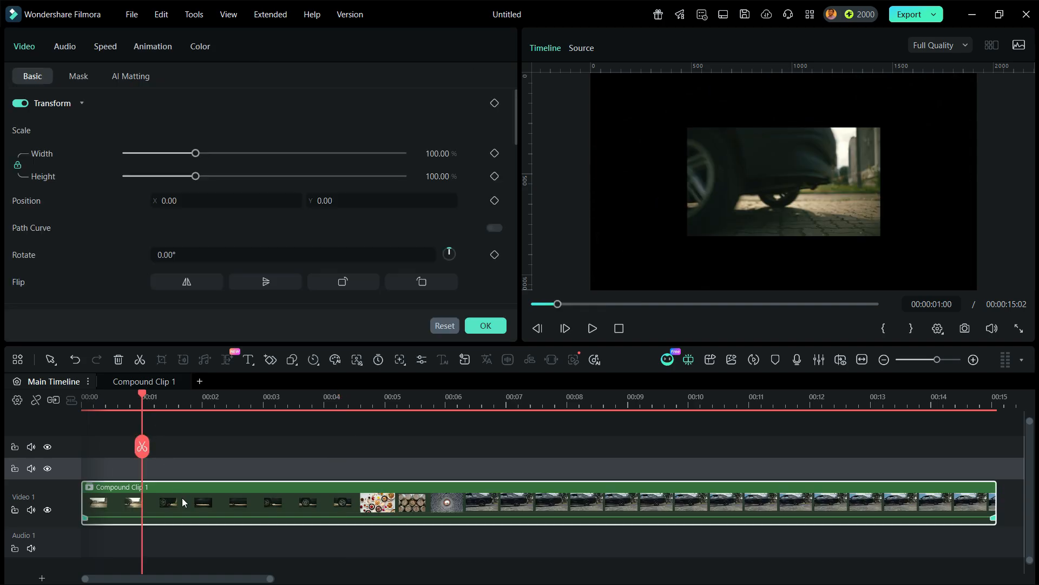
type("200")
key("Return")
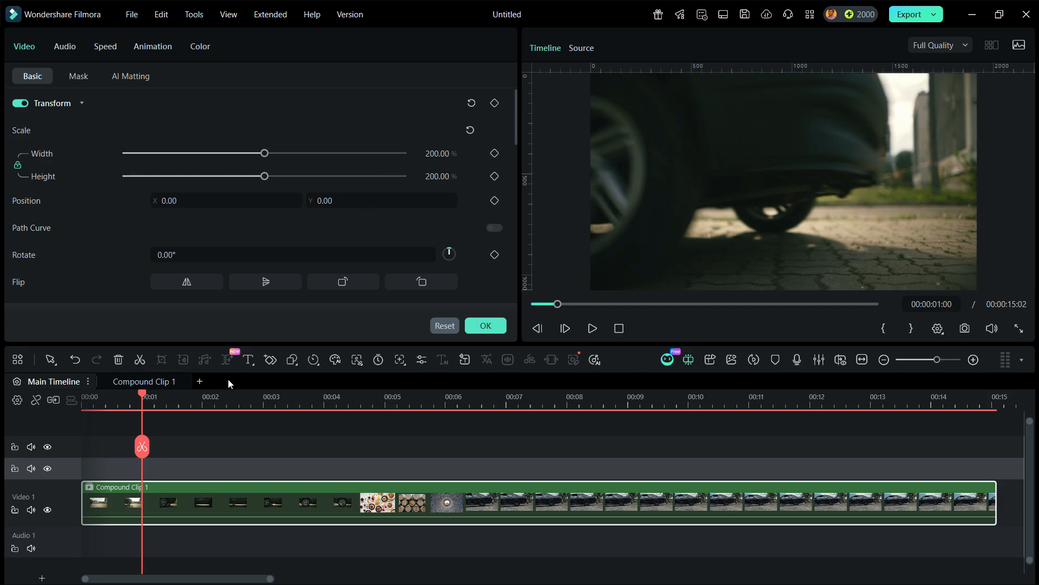
- Add a transform keyframe to the compound clip at 00:00:04:00, just before the image sequence starts
left_click_drag(144, 393, 323, 417)
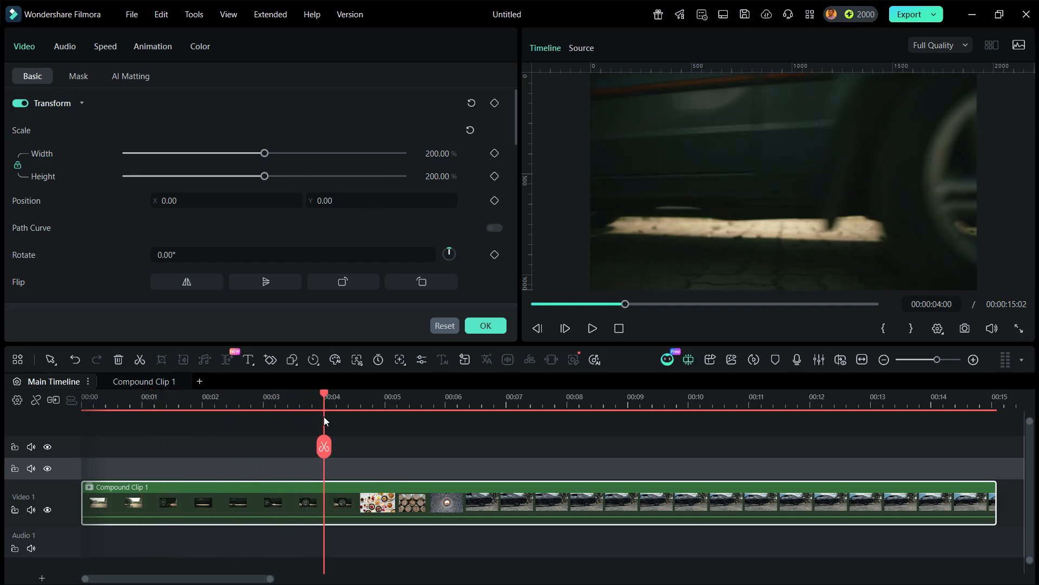
left_click(974, 359)
left_click_drag(715, 397, 535, 406)
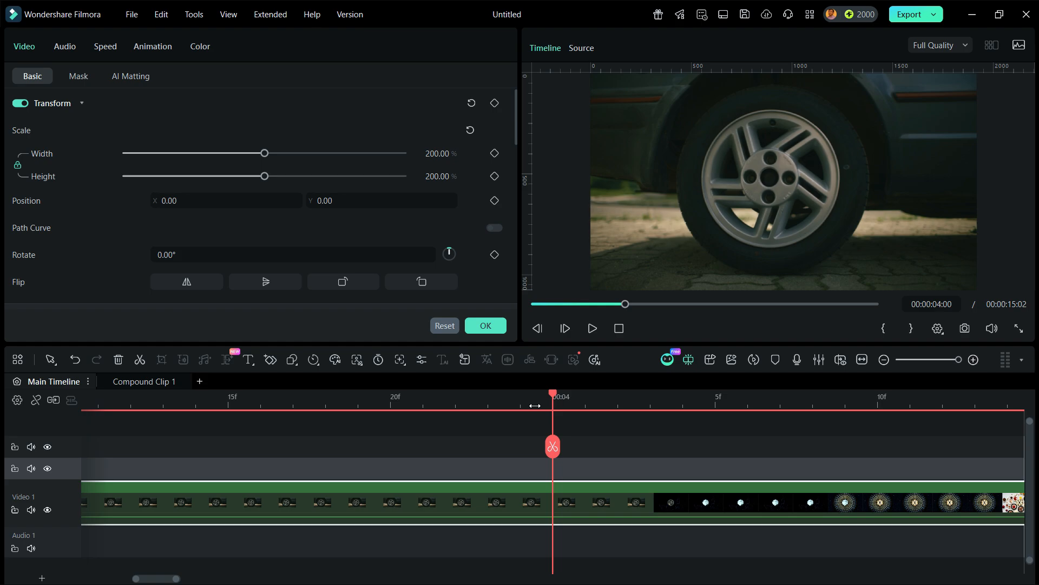
left_click(270, 360)
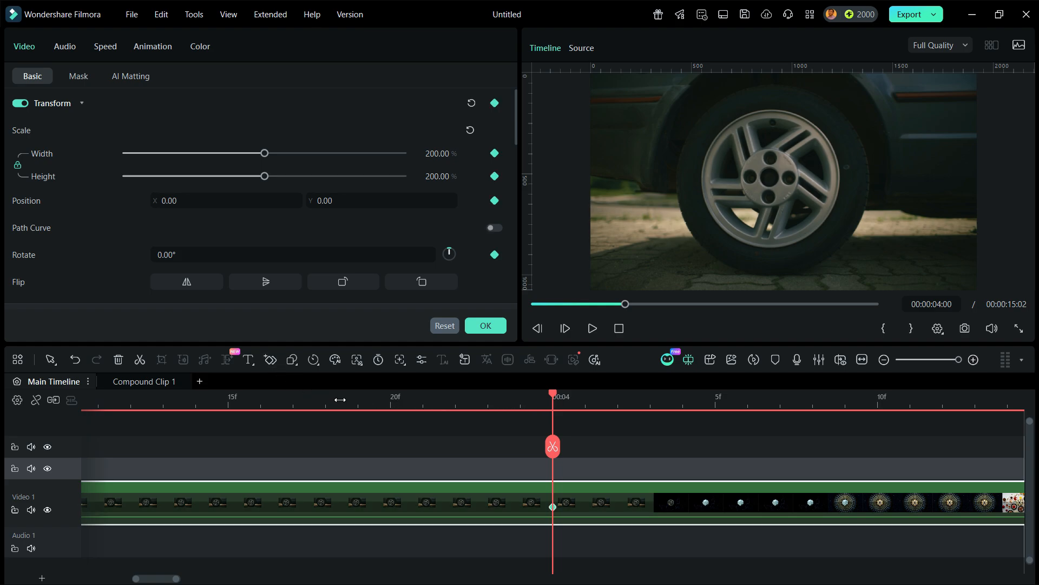
- Add a second keyframe at 00:00:04:03 with the scale at about 302% and the X position at 60
left_click(606, 399)
left_click(617, 399)
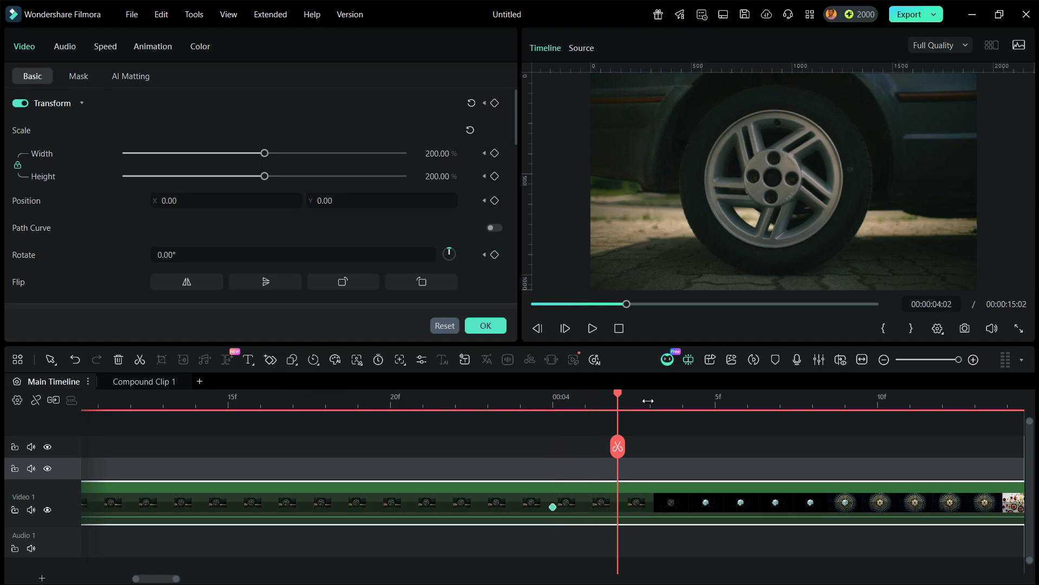
left_click(648, 401)
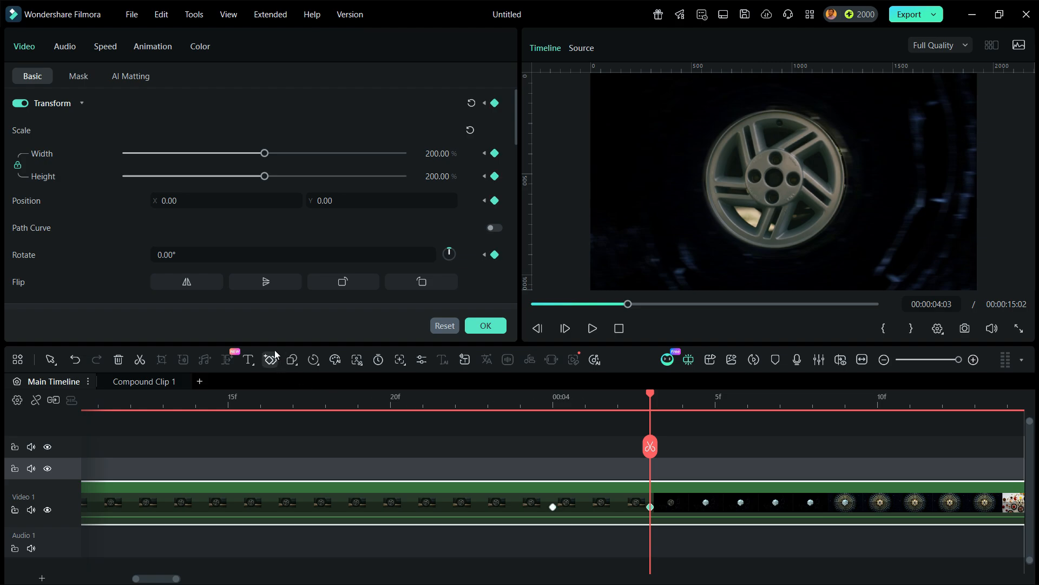
left_click_drag(269, 174, 339, 177)
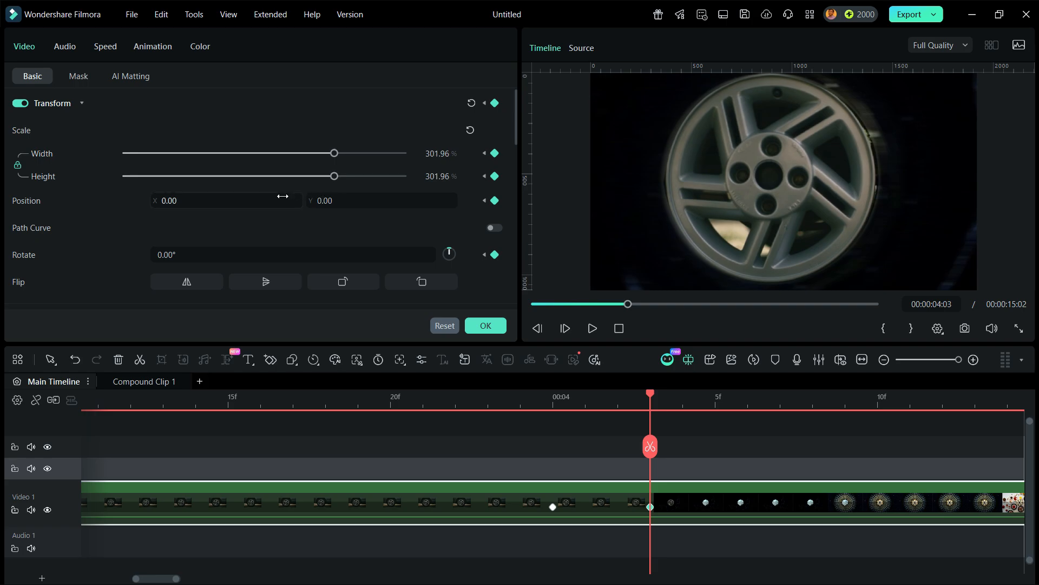
left_click_drag(169, 201, 201, 200)
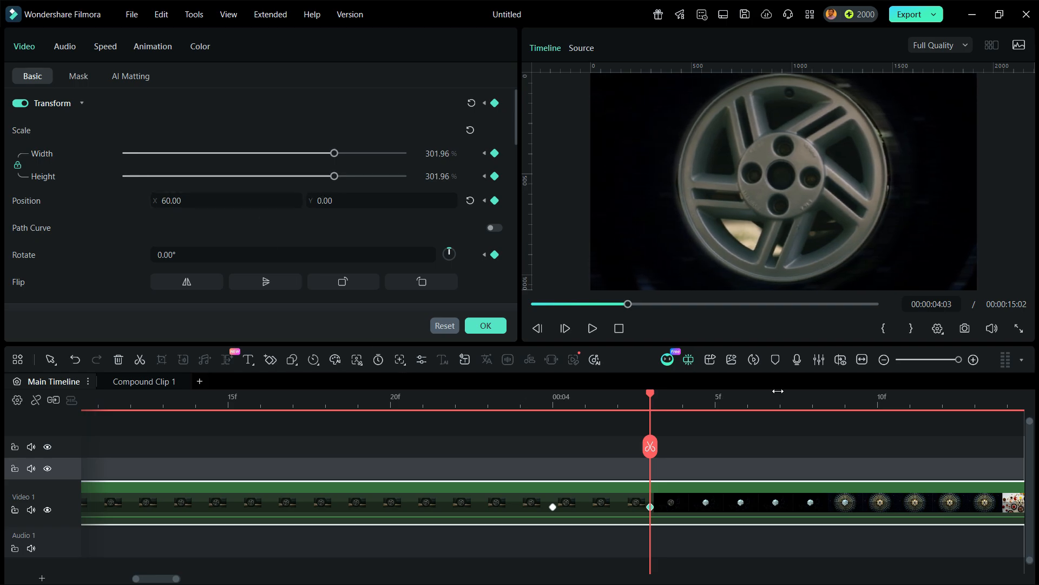
- Add a transform keyframe to the compound clip at 00:00:06:09, just after the Outro footage begins
left_click(862, 362)
left_click(798, 401)
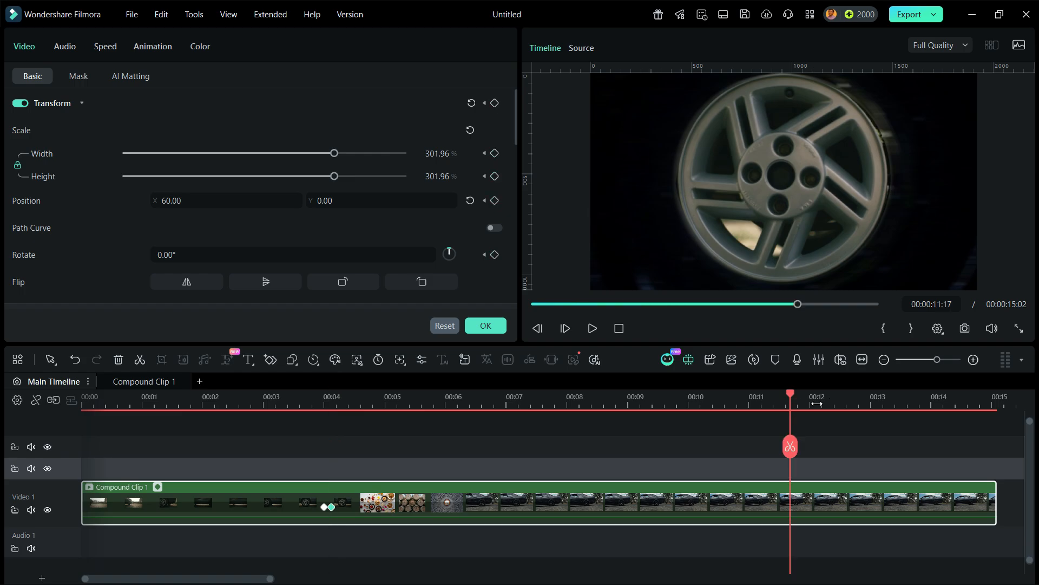
left_click(974, 360)
left_click_drag(577, 402, 301, 424)
left_click(973, 360)
left_click(489, 402)
left_click_drag(489, 405, 719, 398)
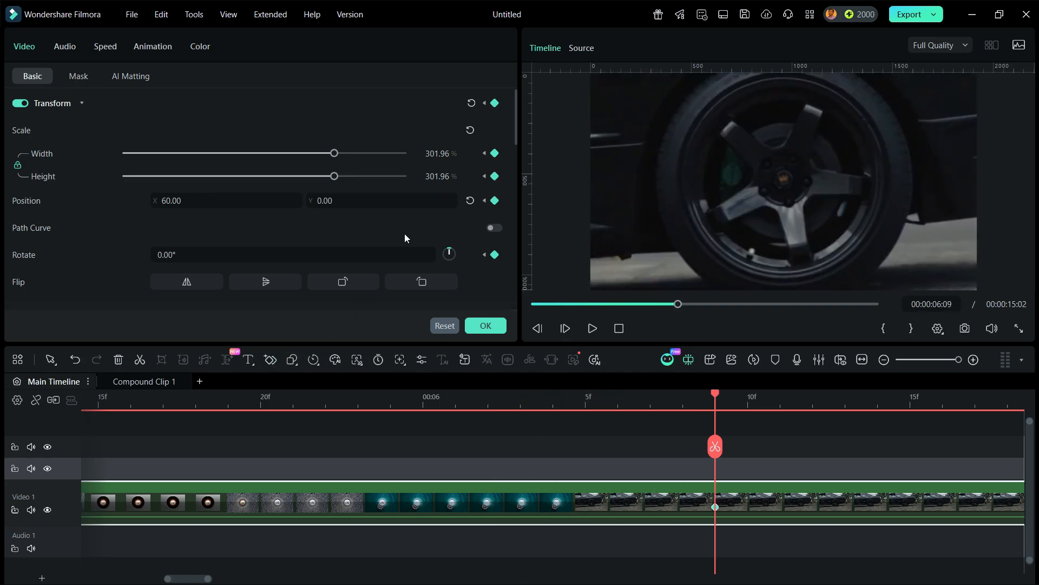
- Set the scale to 200% and the rotation to 360° at the 00:00:06:09 keyframe
type("200")
key("Return")
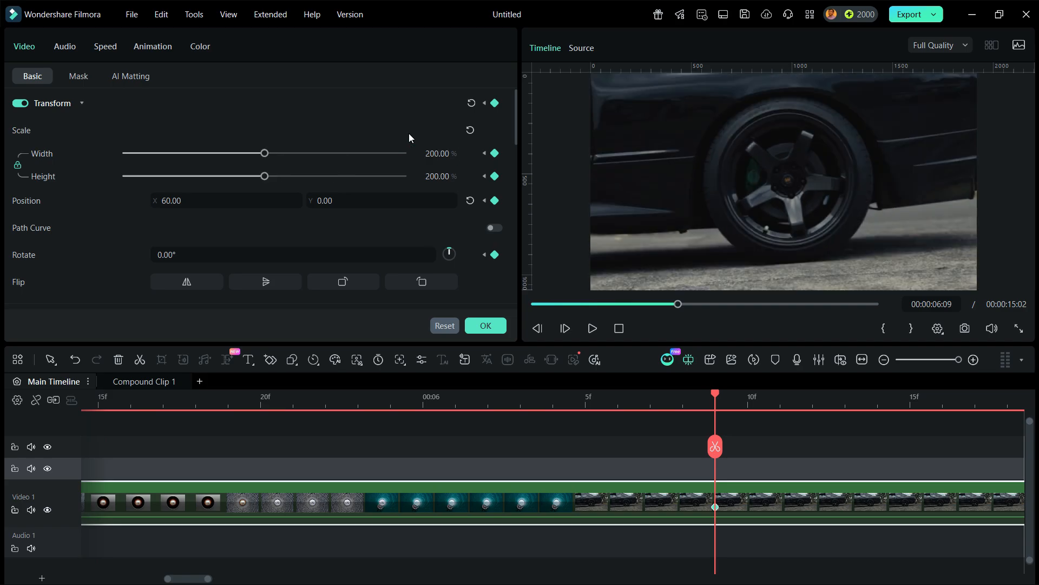
left_click(339, 250)
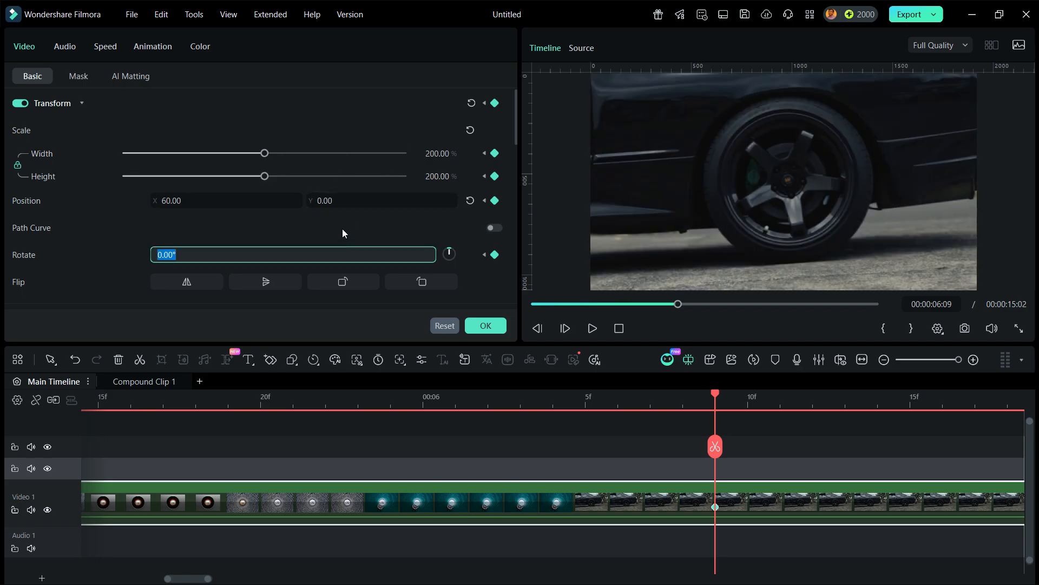
key("Return")
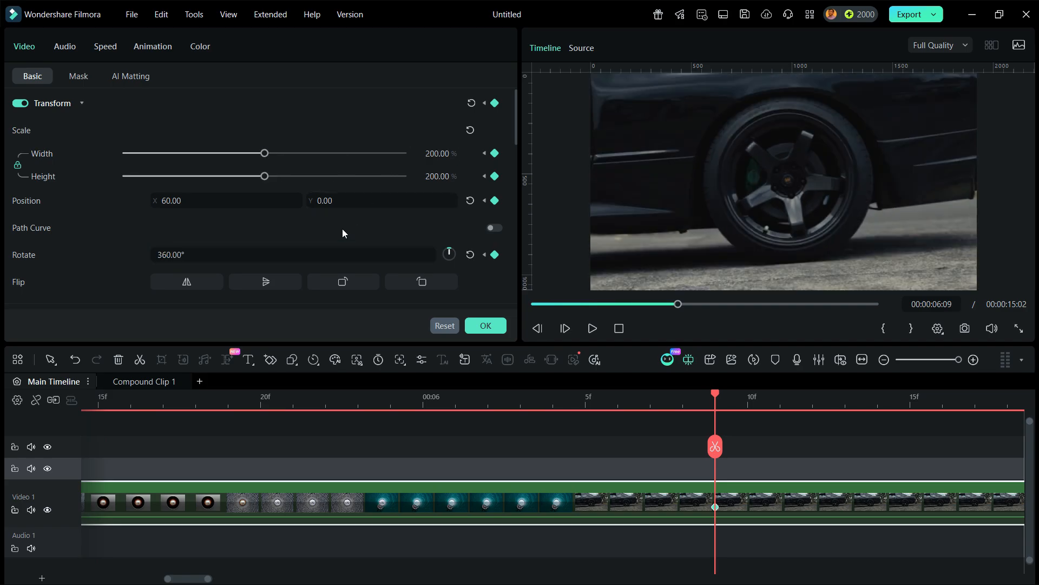
- Play the compound clip from the beginning to review the animated match-cut sequence
left_click(857, 359)
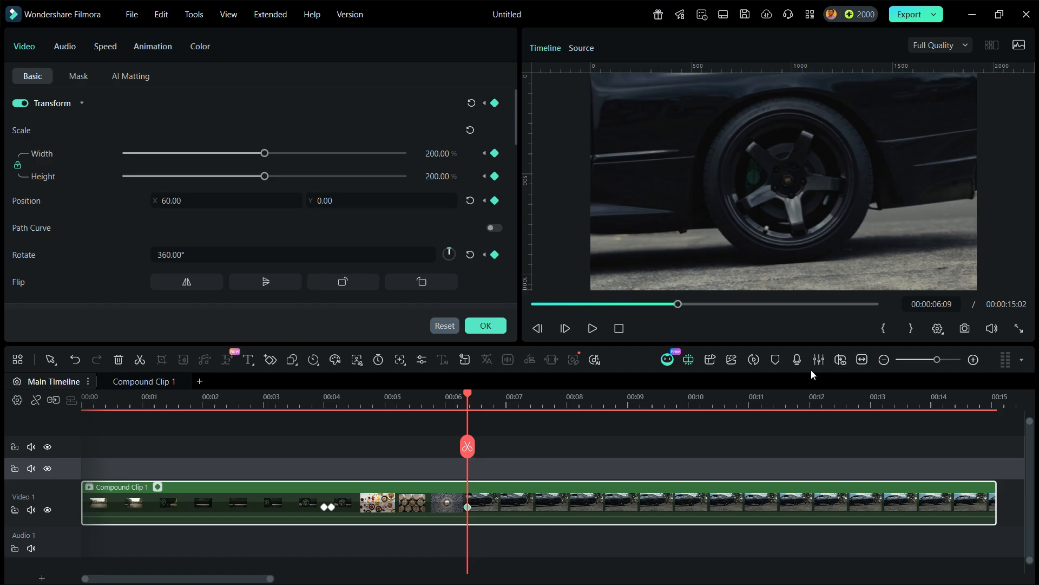
left_click(759, 361)
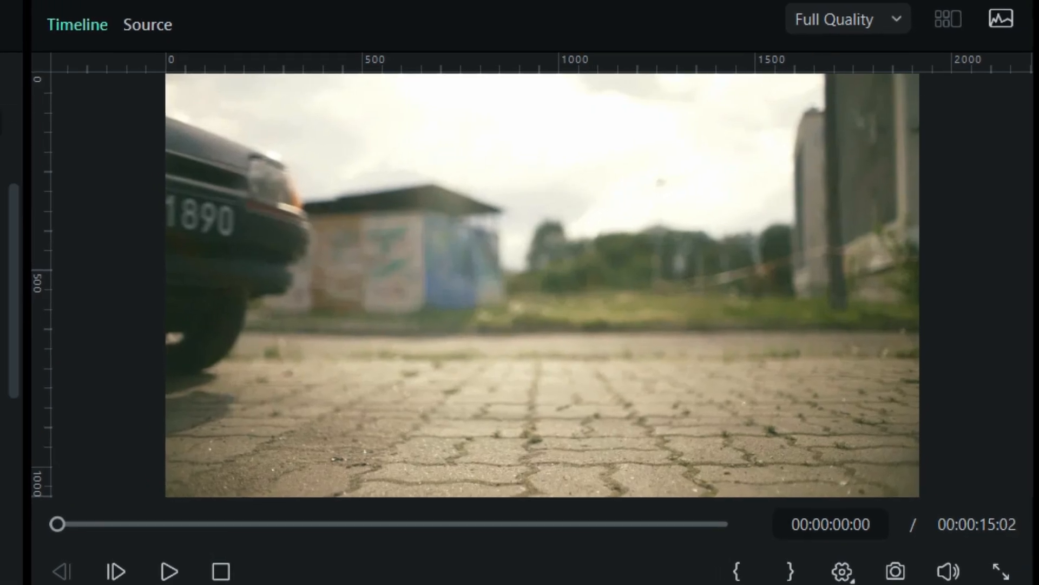
key("space")
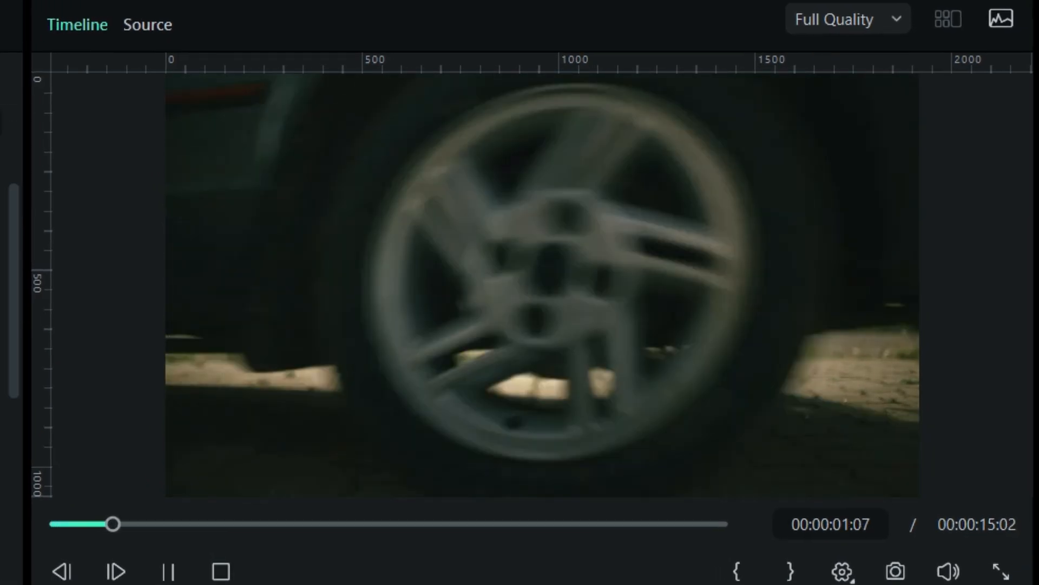